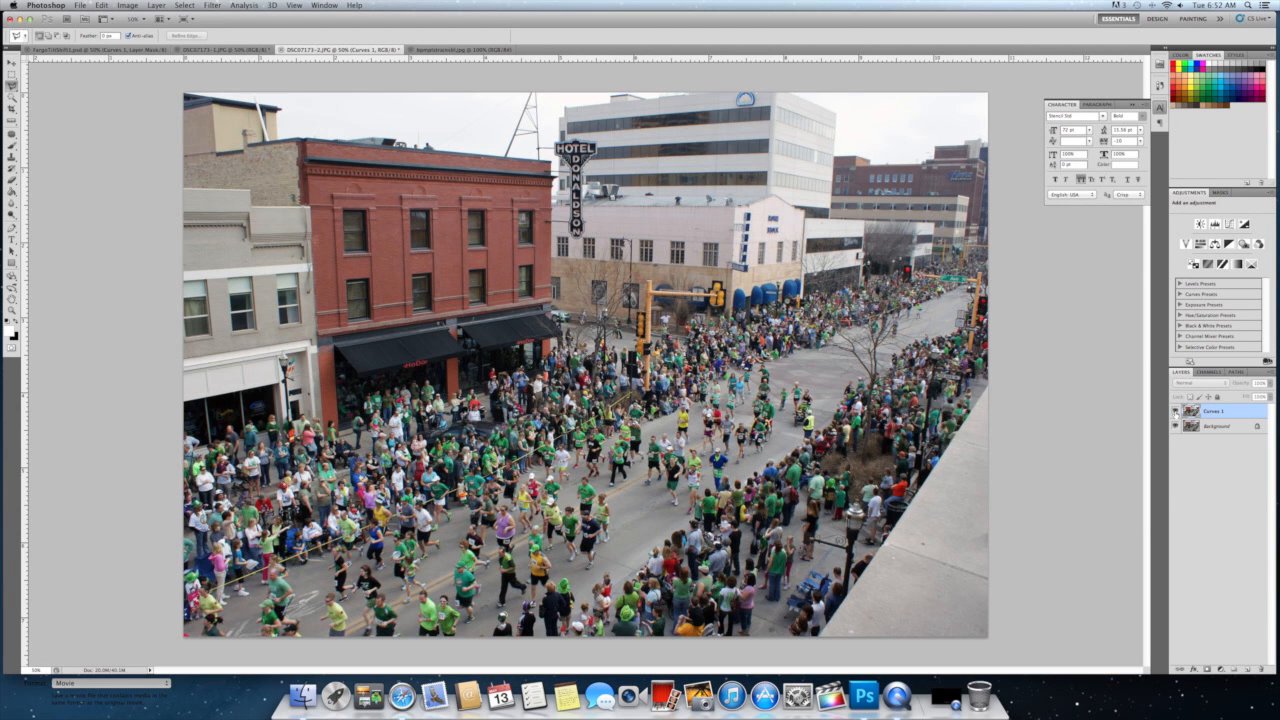
Hide the Curves 1 layer and duplicate the Background layer under its default name
left_click(1176, 412)
left_click(1176, 412)
left_click(1210, 427)
right_click(1210, 427)
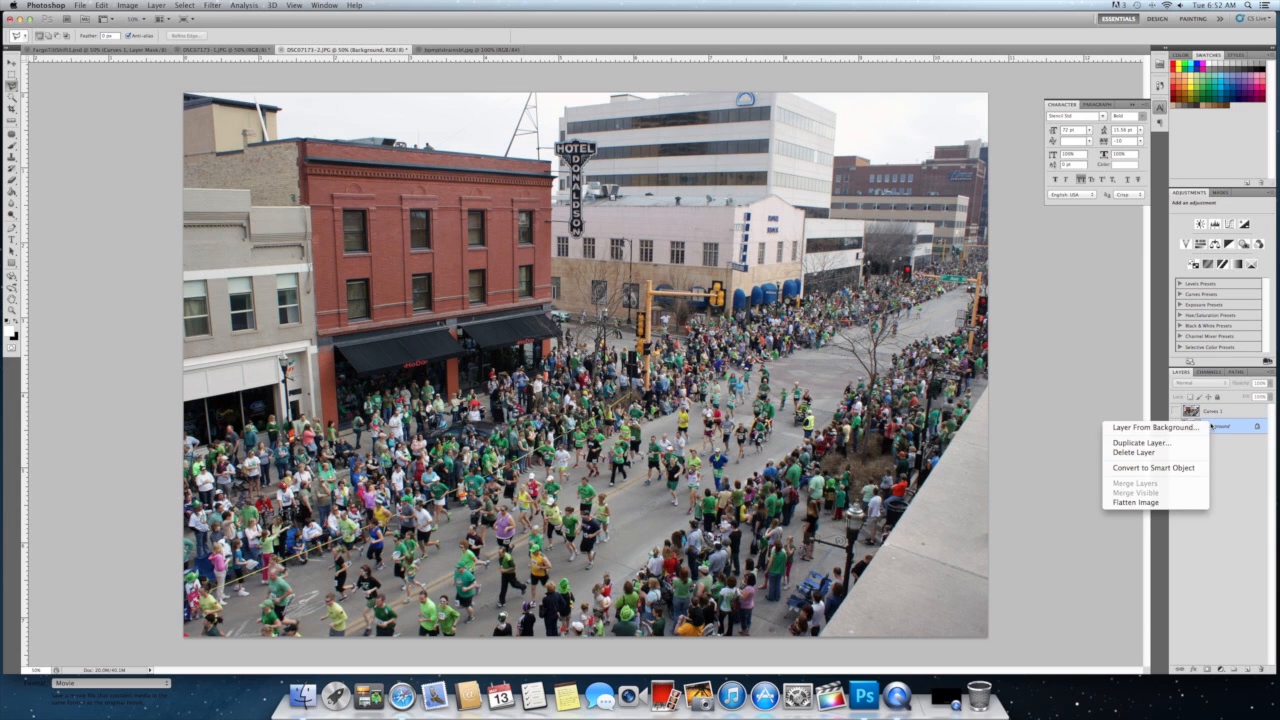
left_click(1197, 442)
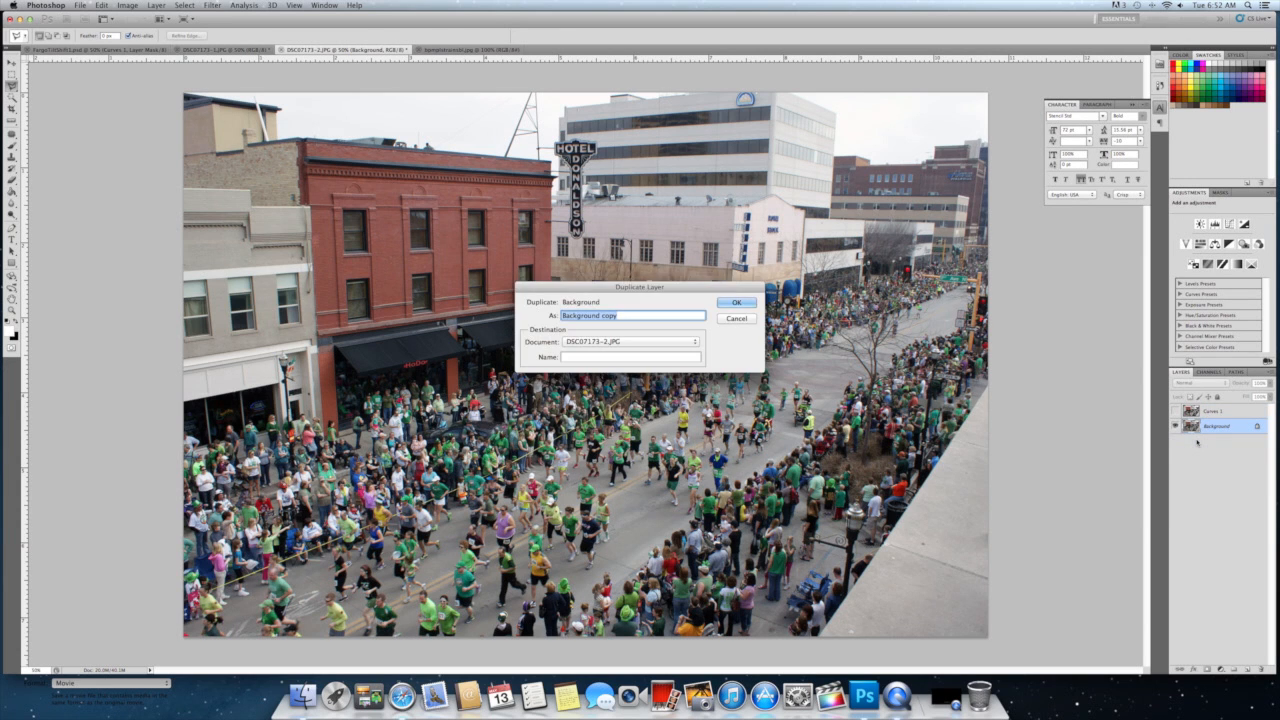
key("Return")
Make two more duplicates from the background copy, keeping the default names Background copy 2 and Background copy 3
right_click(1213, 431)
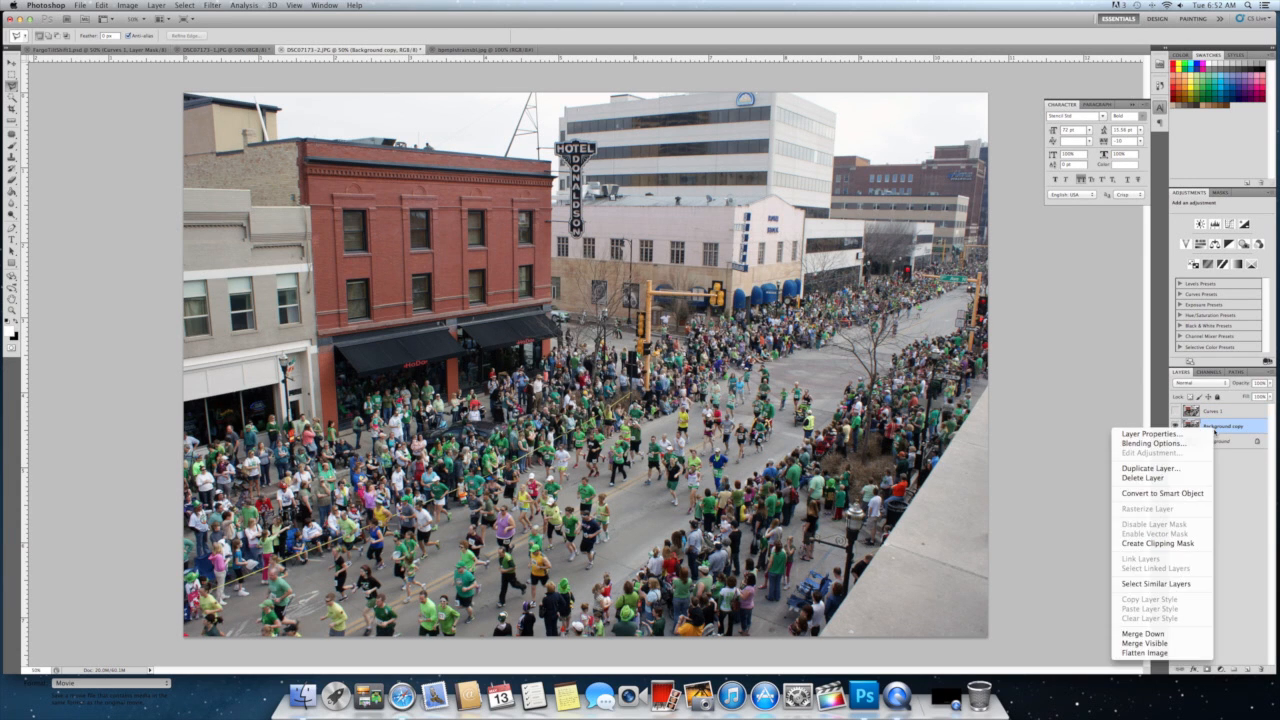
left_click(1185, 470)
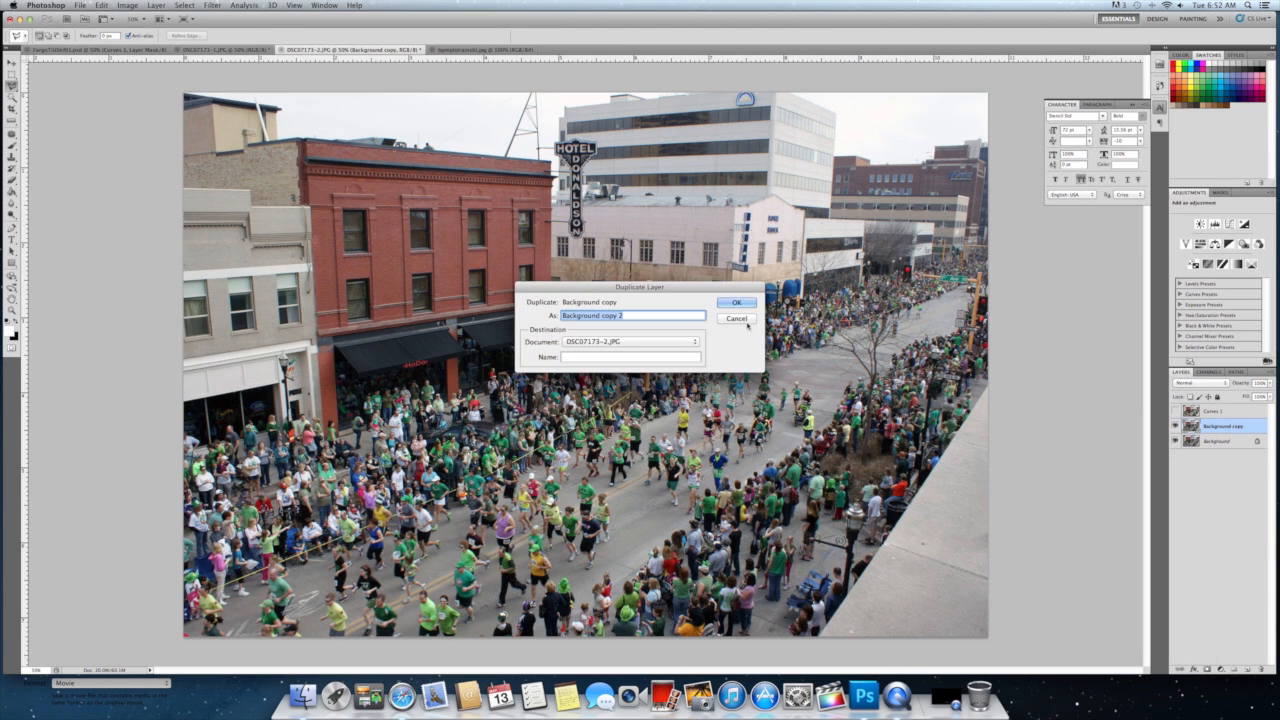
key("Return")
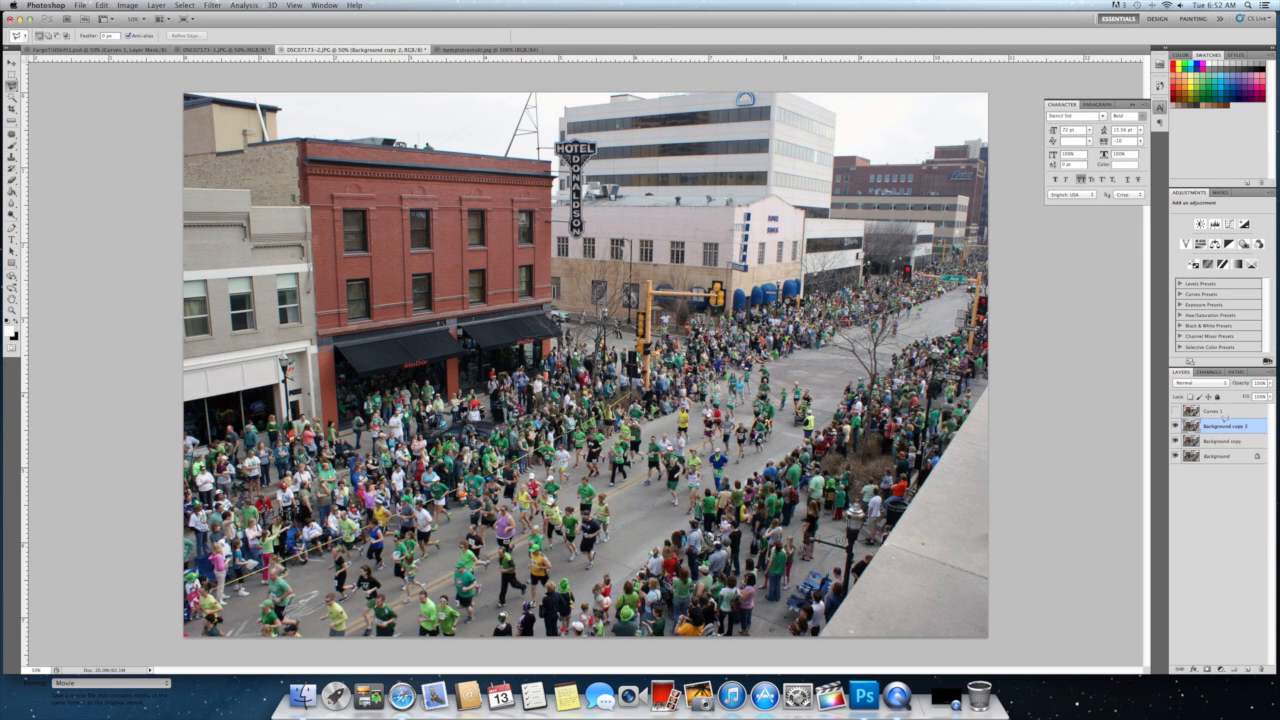
right_click(1224, 418)
key("Return")
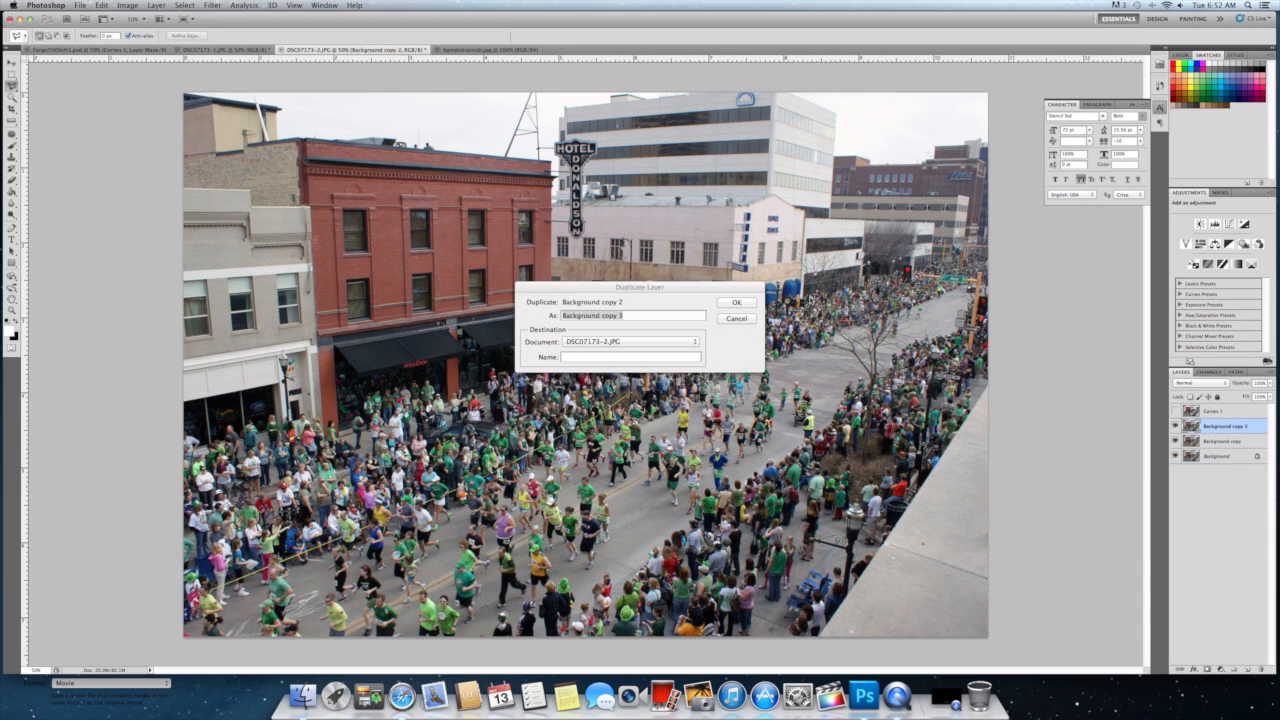
key("Return")
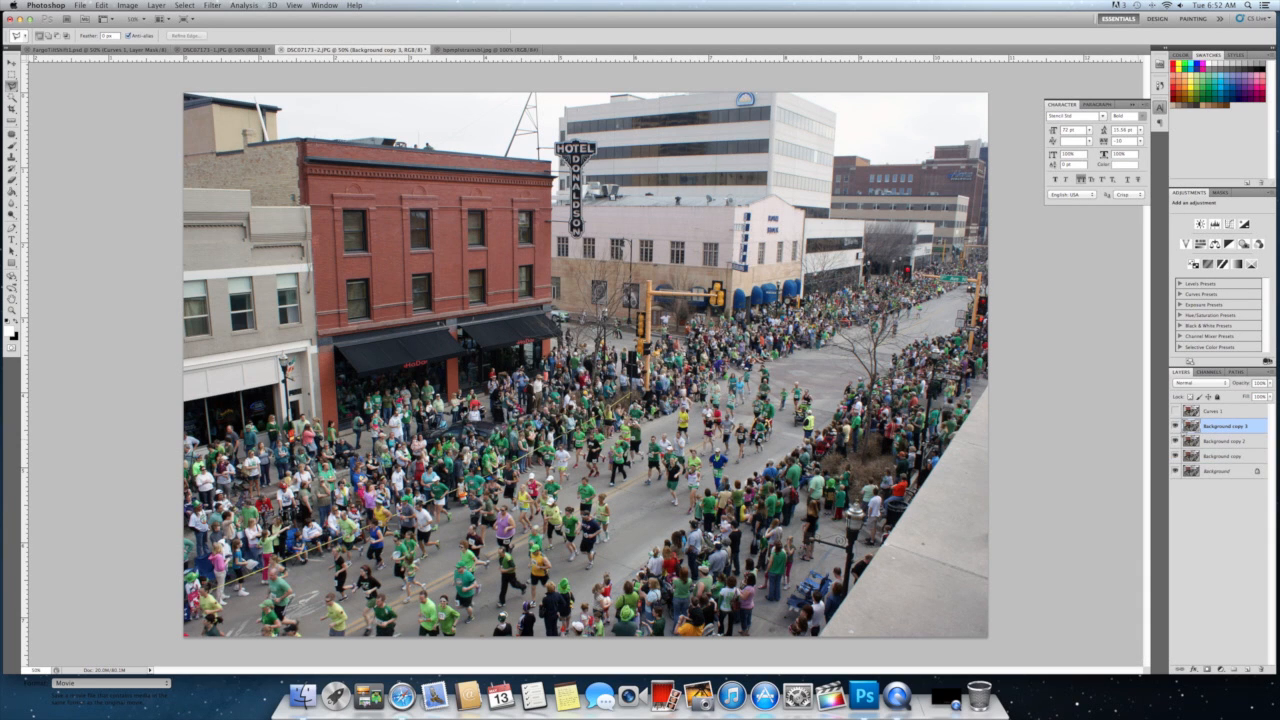
With copies 2 and 3 hidden, outline the buildings and far-side crowd on Background copy with the Polygonal Lasso
left_click(1175, 427)
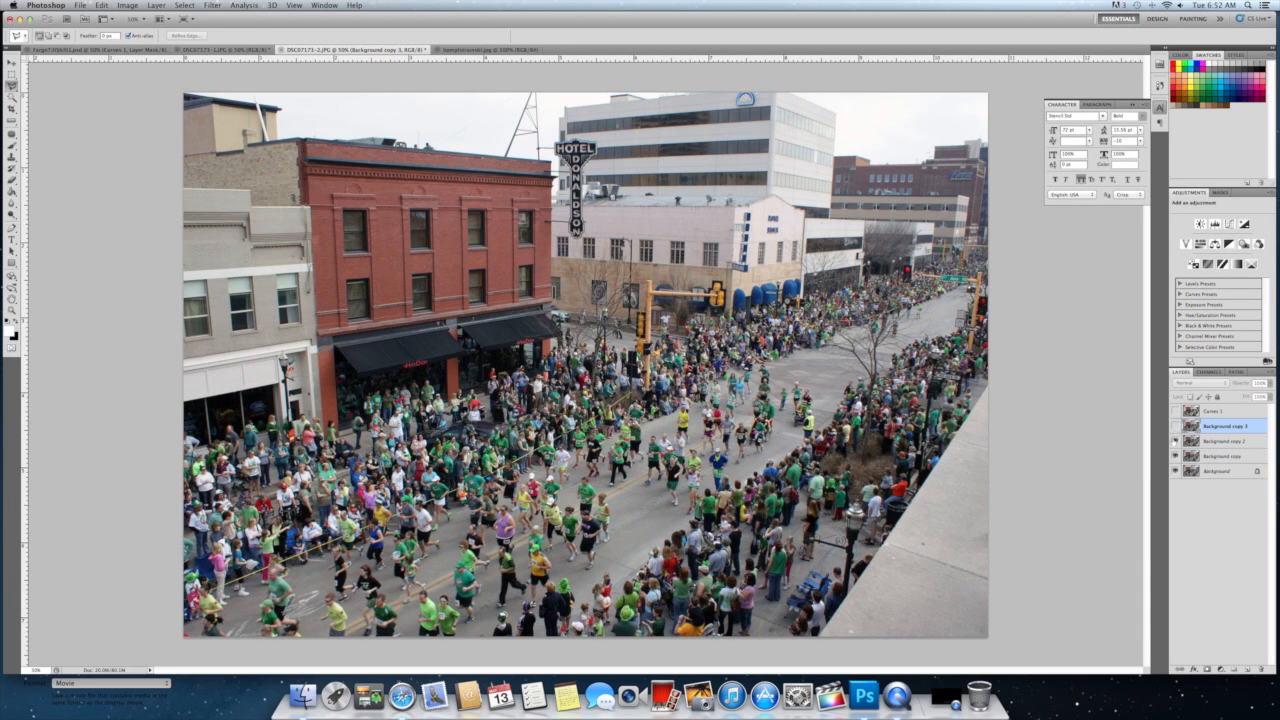
left_click(1200, 455)
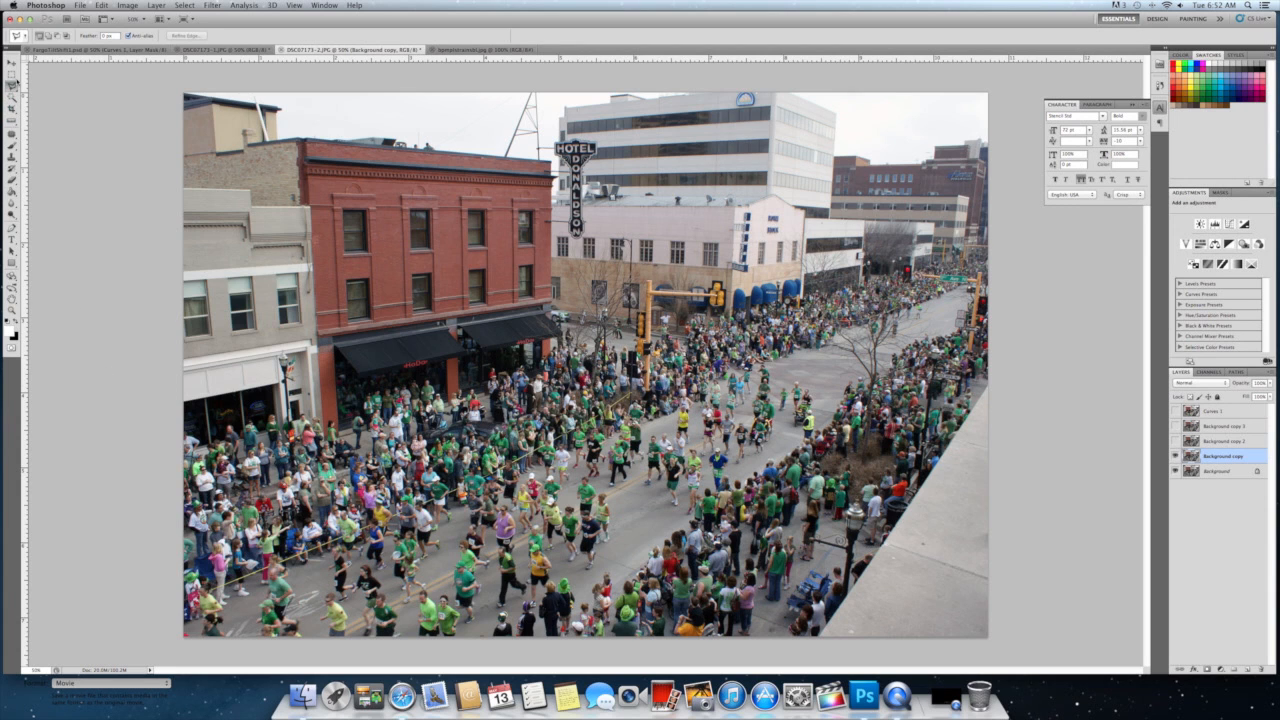
left_click(161, 518)
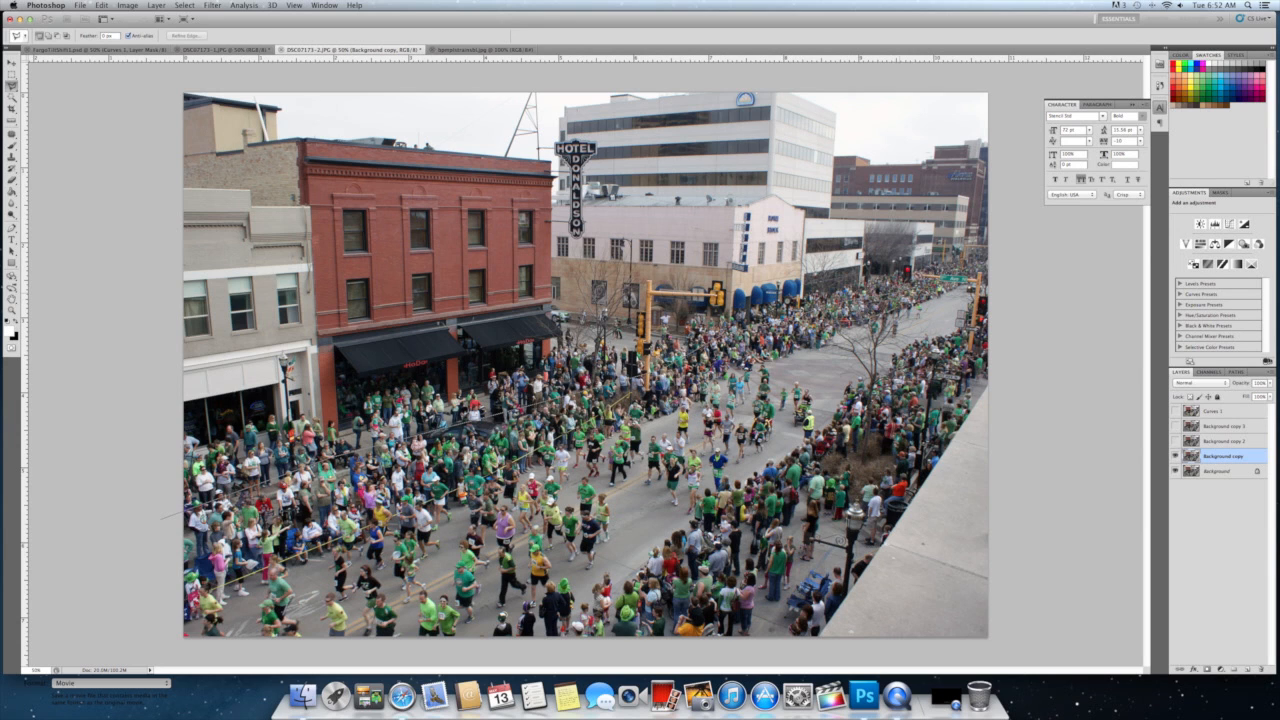
left_click(1002, 286)
left_click(1000, 73)
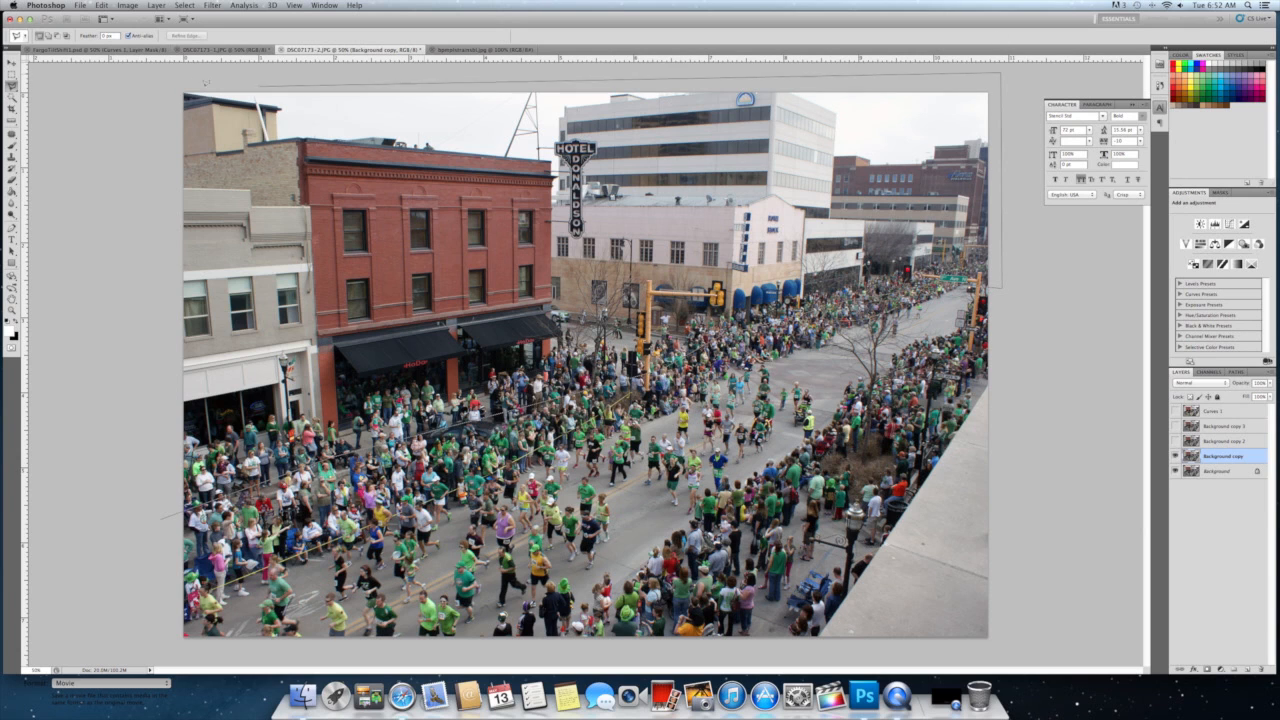
left_click(142, 86)
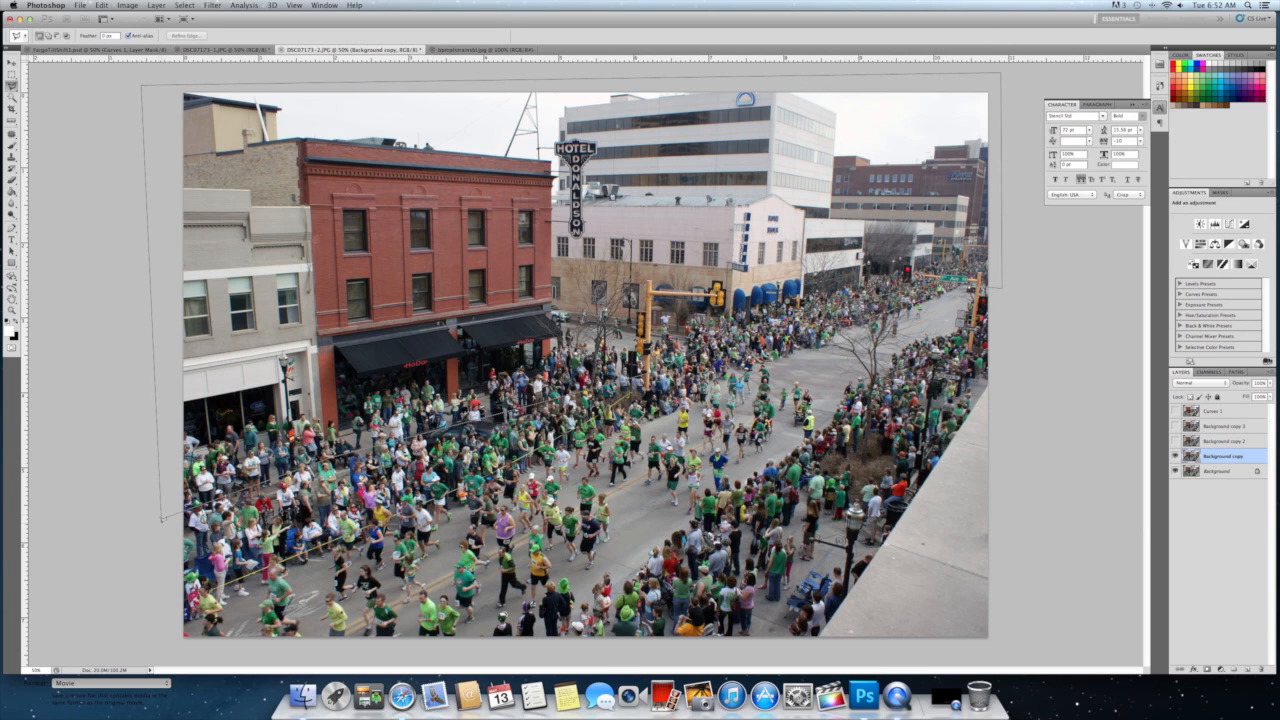
double_click(160, 518)
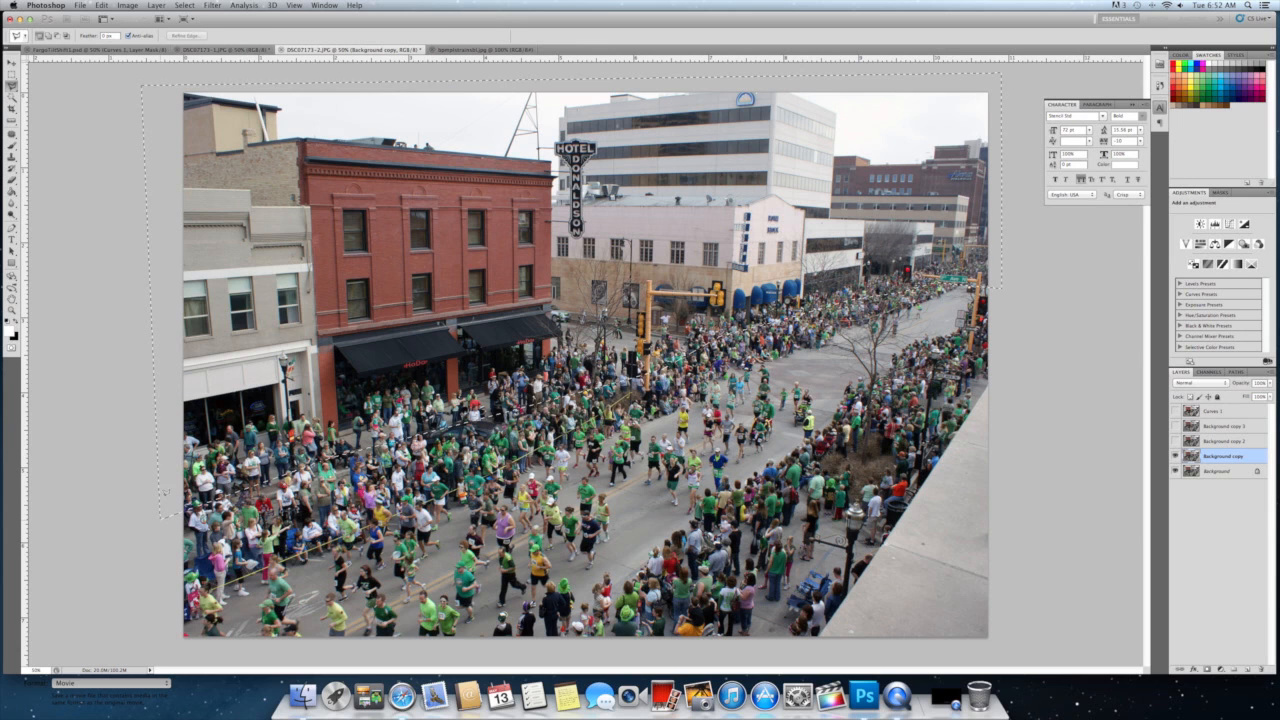
Invert the selection and delete the street and foreground from Background copy, with the original Background layer hidden
left_click(184, 5)
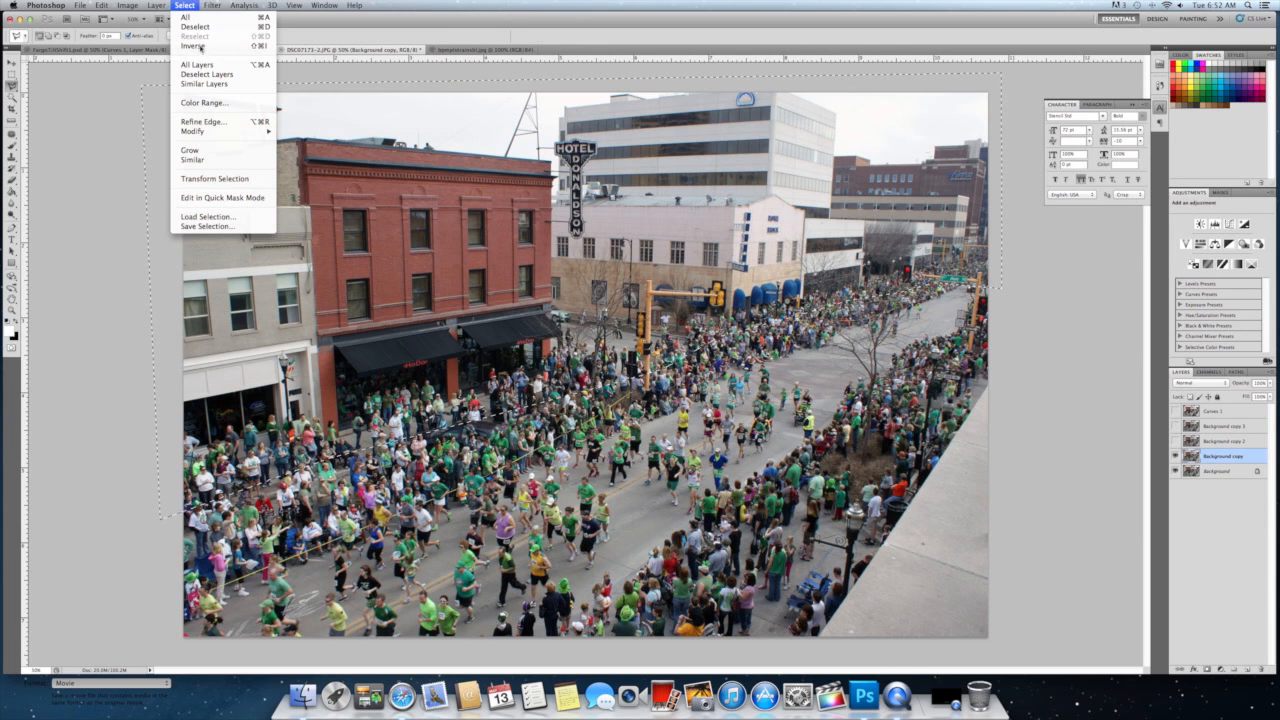
left_click(195, 46)
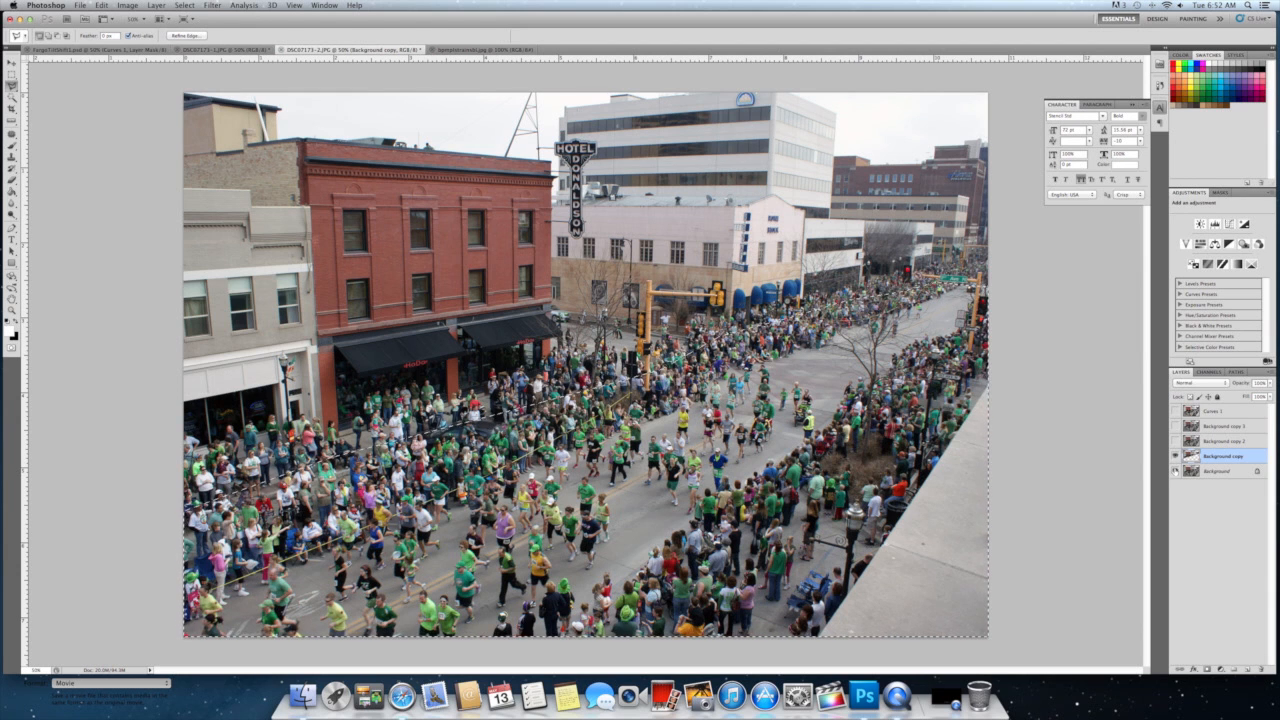
key("Delete")
Invert the selection back to the buildings and apply a Surface Blur with radius 20 pixels and threshold 40 levels
left_click(186, 6)
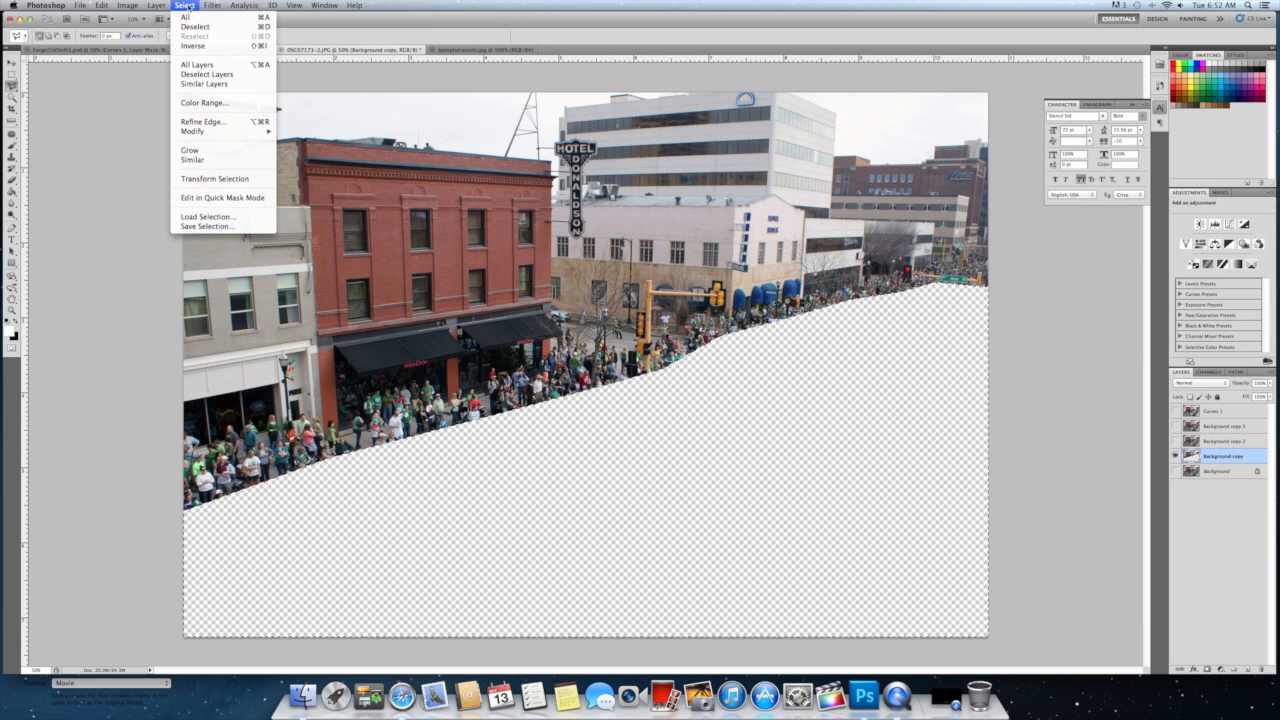
left_click(193, 45)
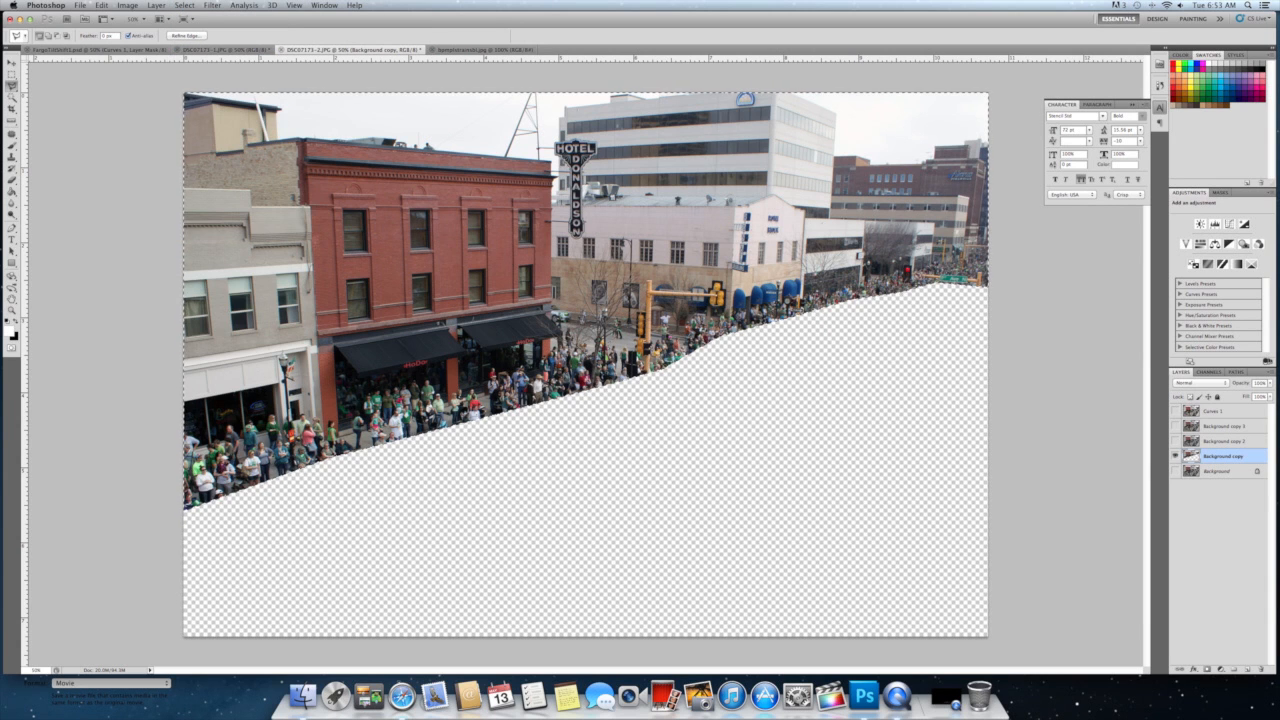
left_click(187, 6)
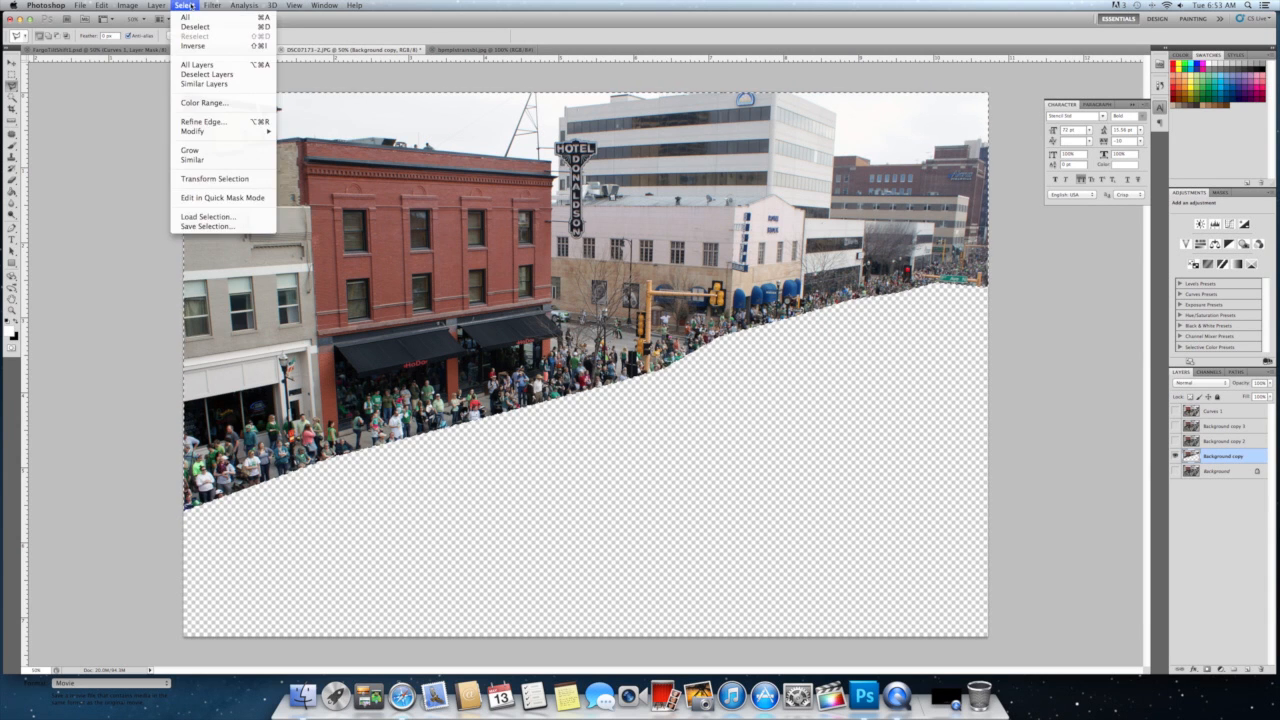
mouse_move(213, 8)
mouse_move(248, 114)
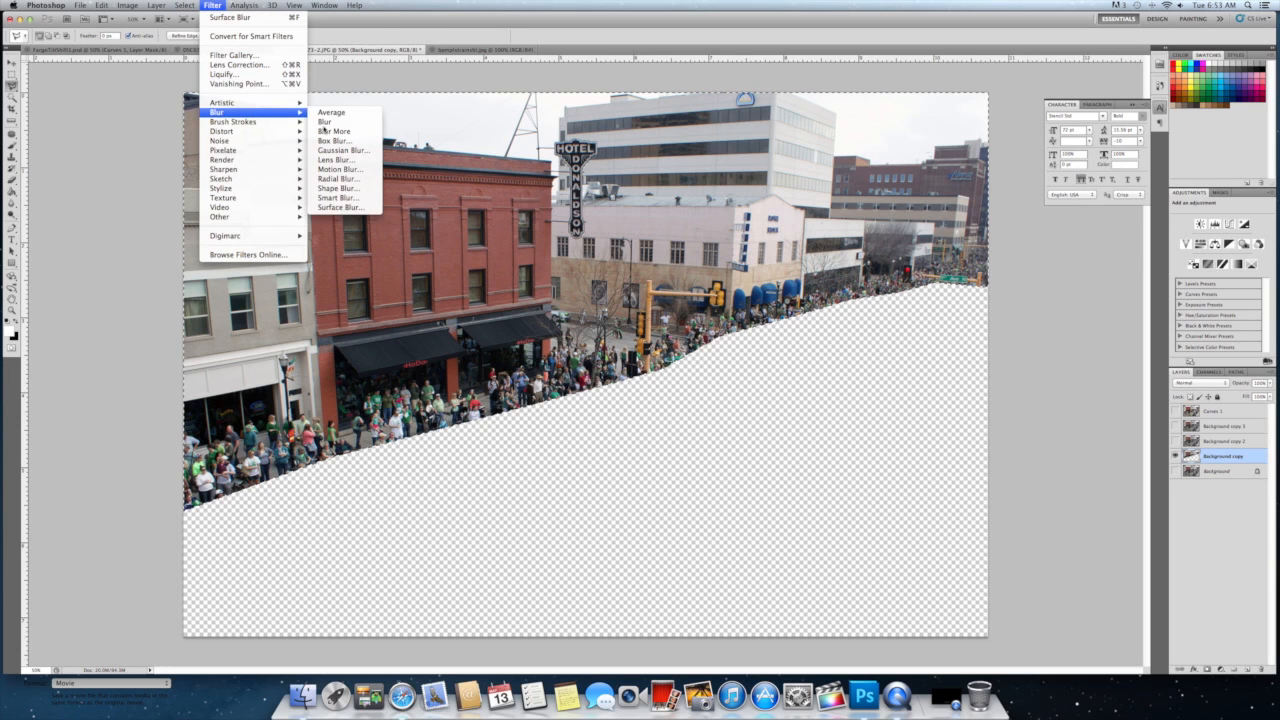
left_click(368, 207)
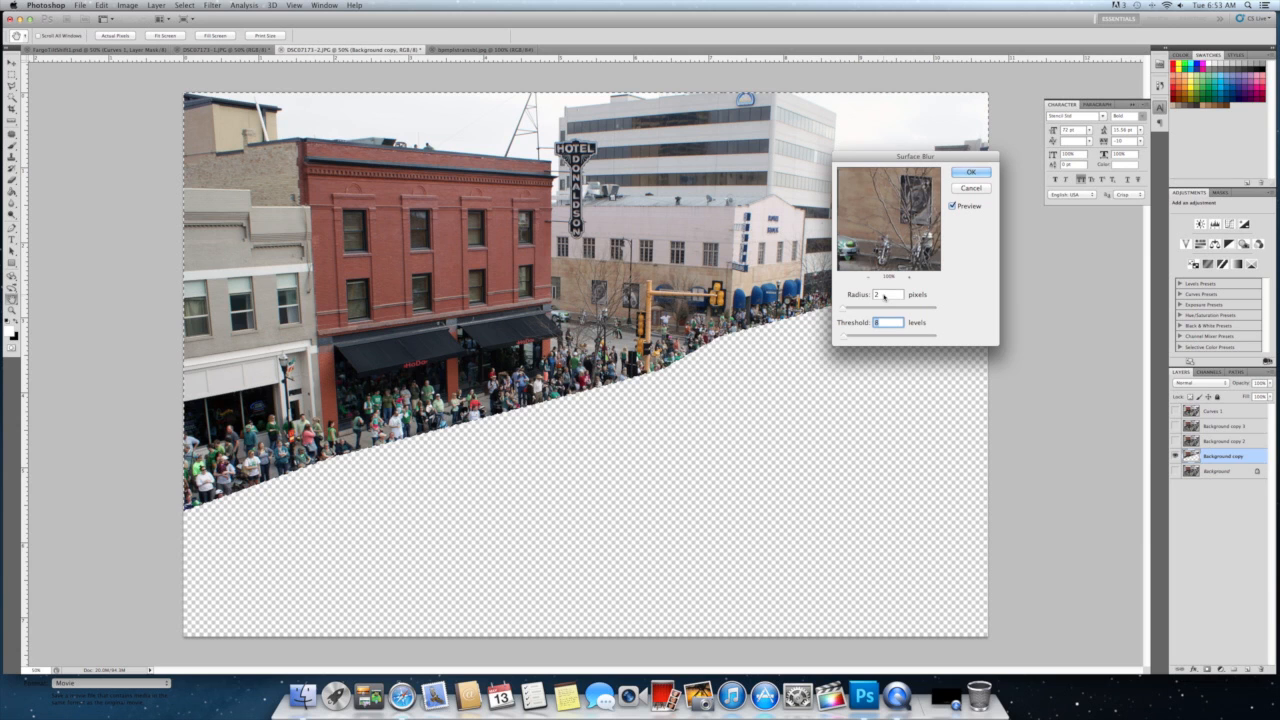
left_click(881, 294)
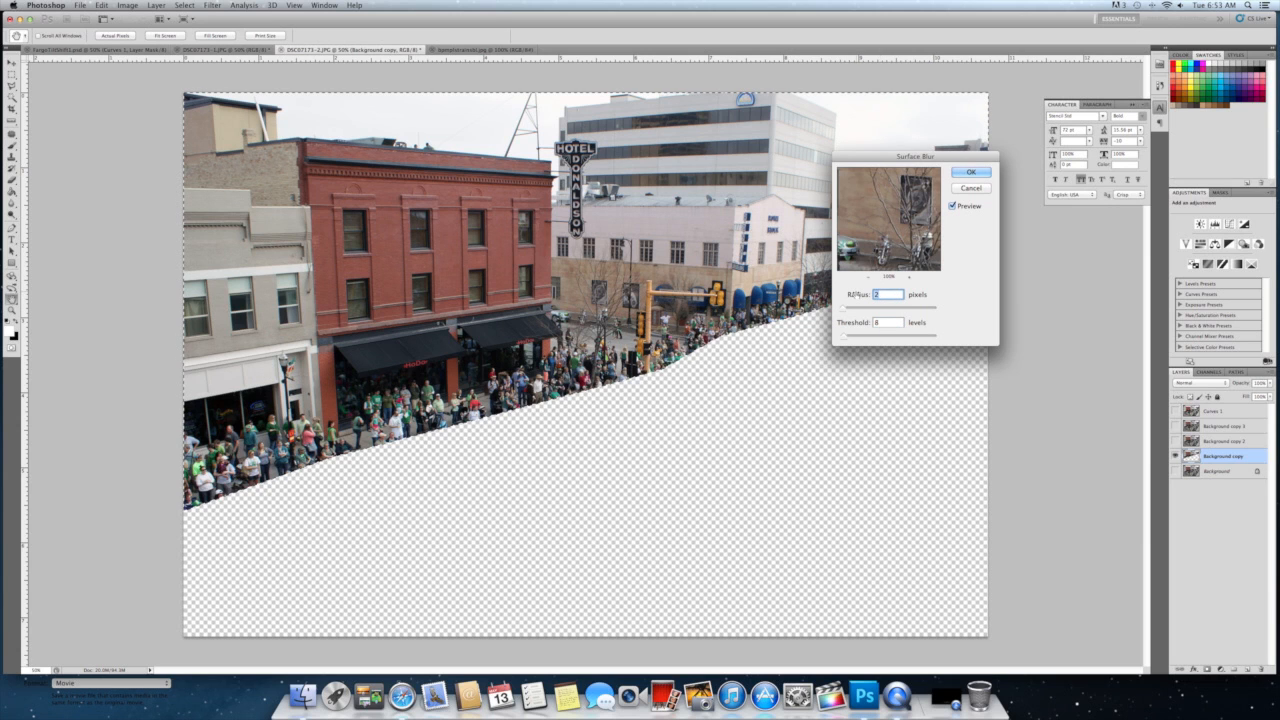
type("20")
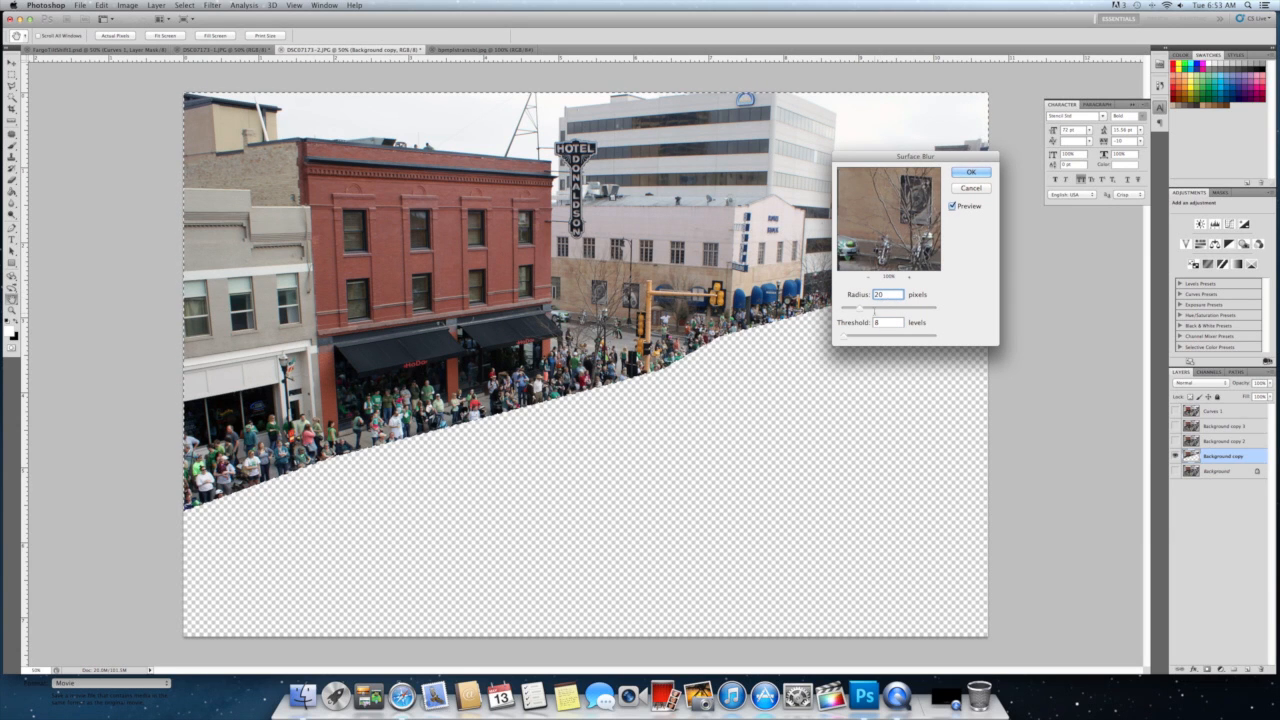
key("Tab")
type("4")
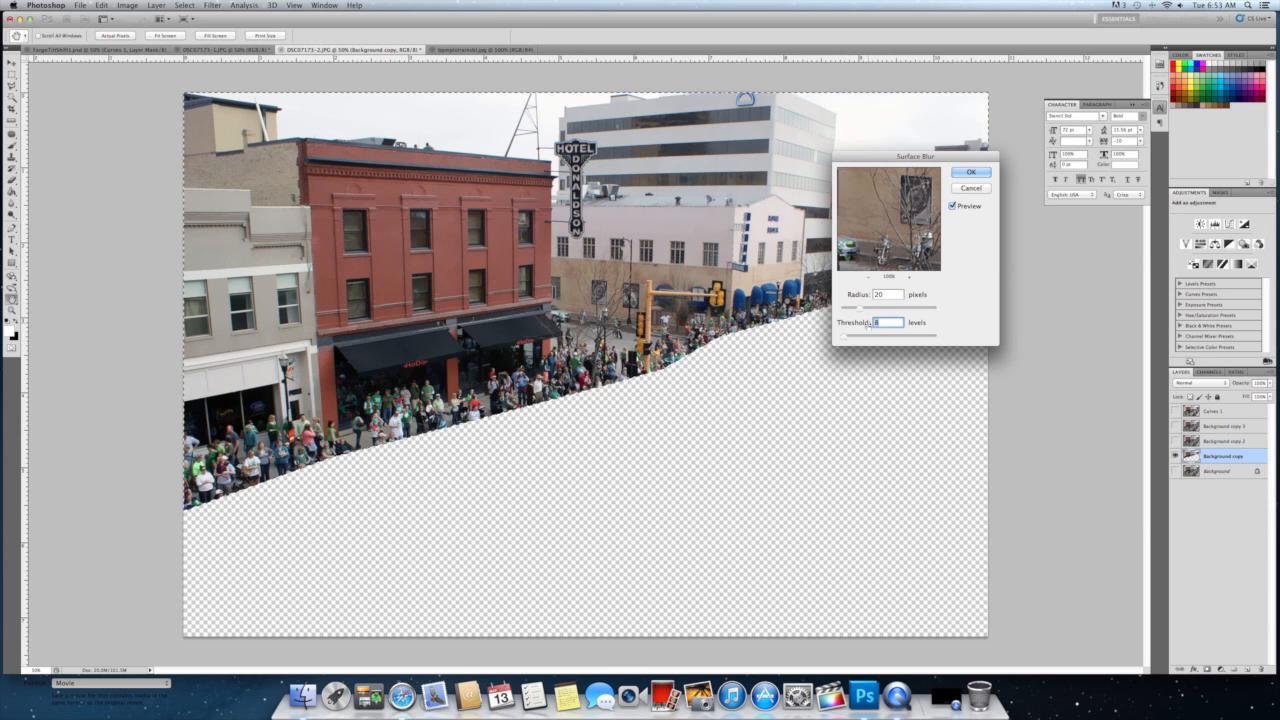
type("0")
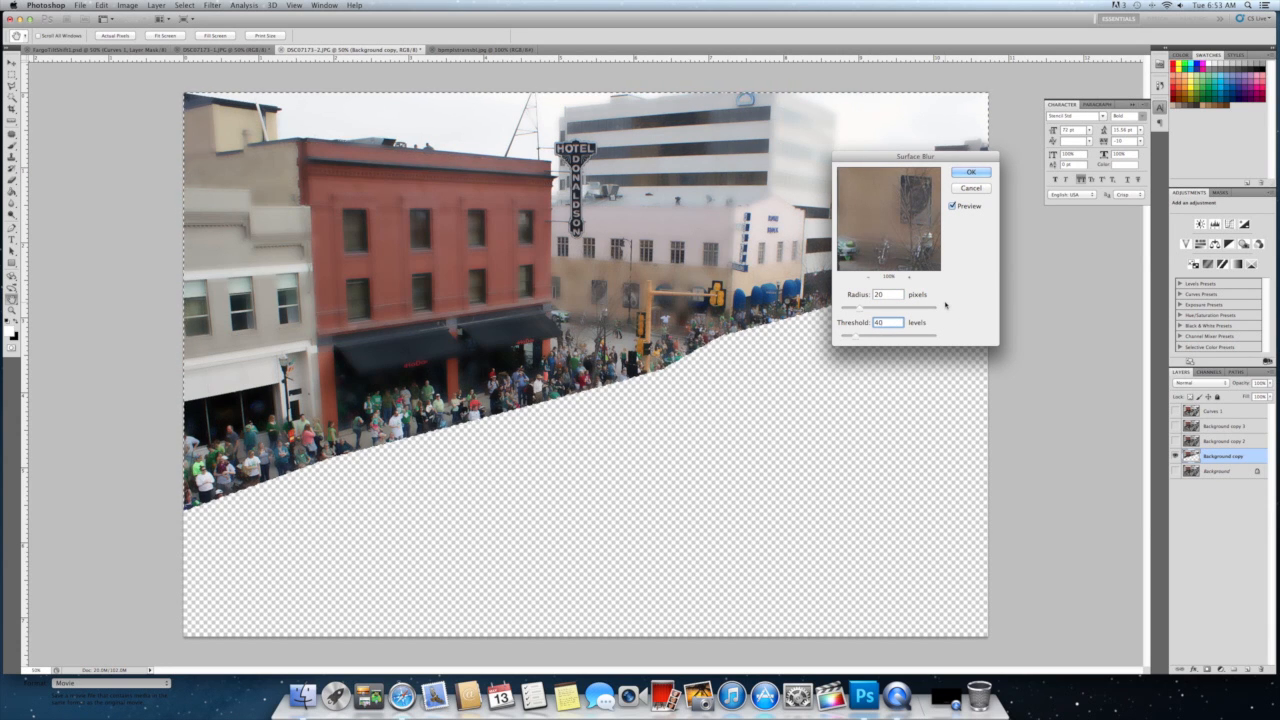
left_click(970, 172)
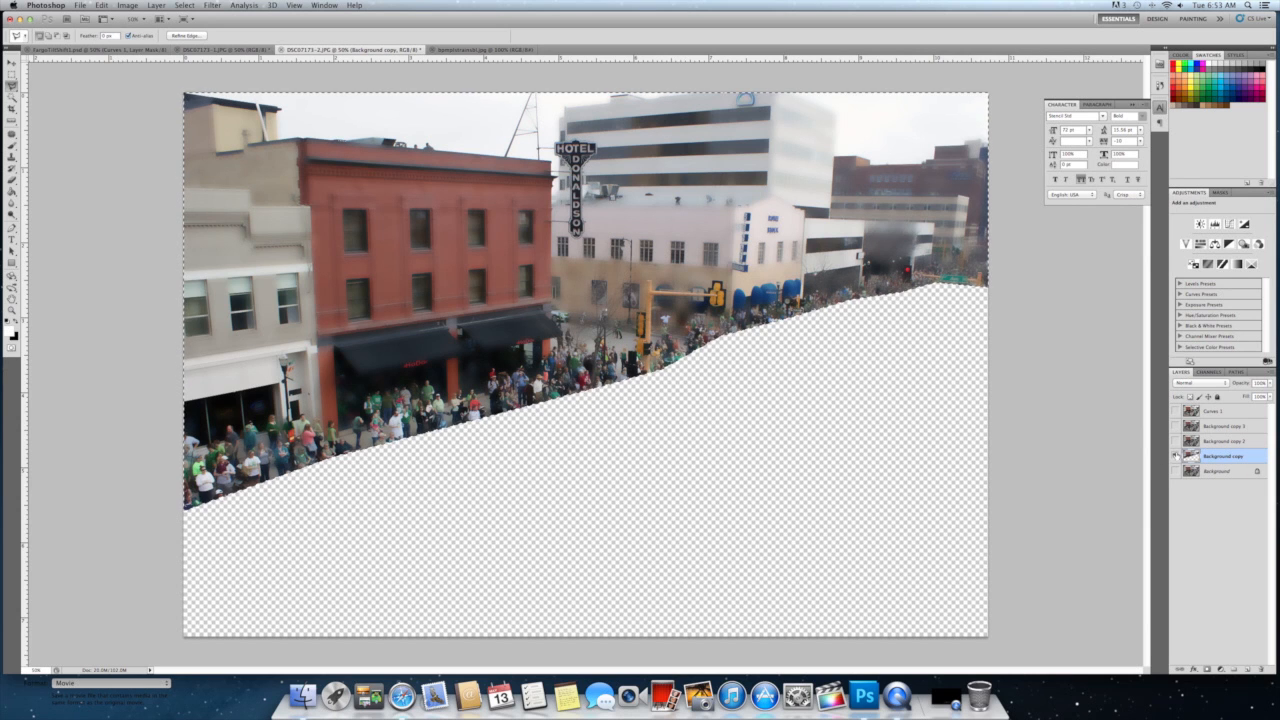
Hide Background copy, show and select Background copy 2, and clear the current selection
left_click(1175, 456)
left_click(1175, 441)
left_click(1222, 441)
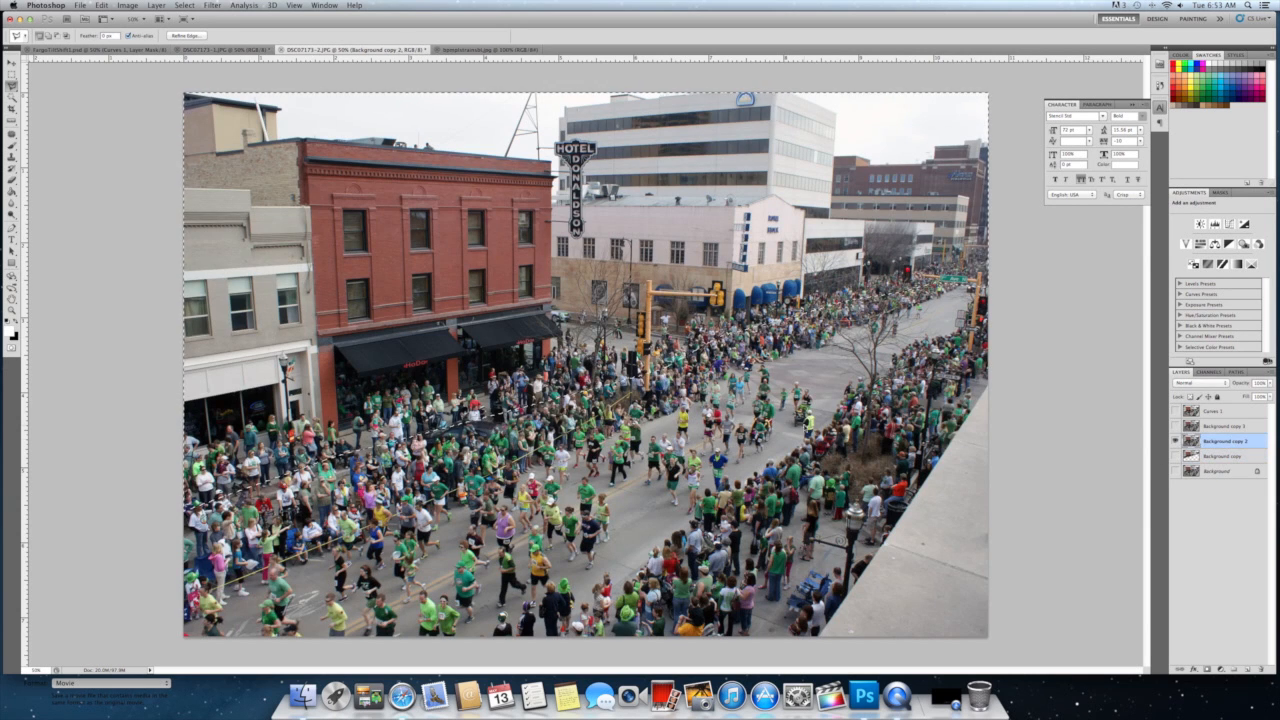
left_click(184, 5)
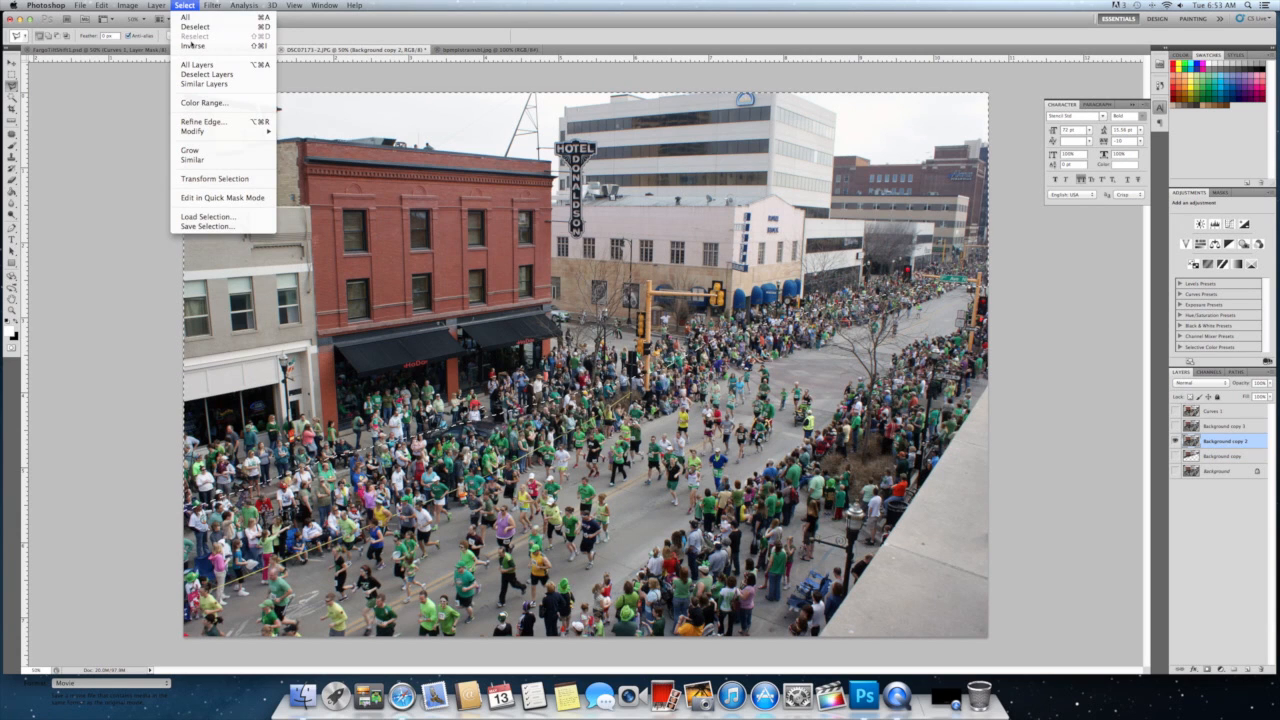
left_click(194, 27)
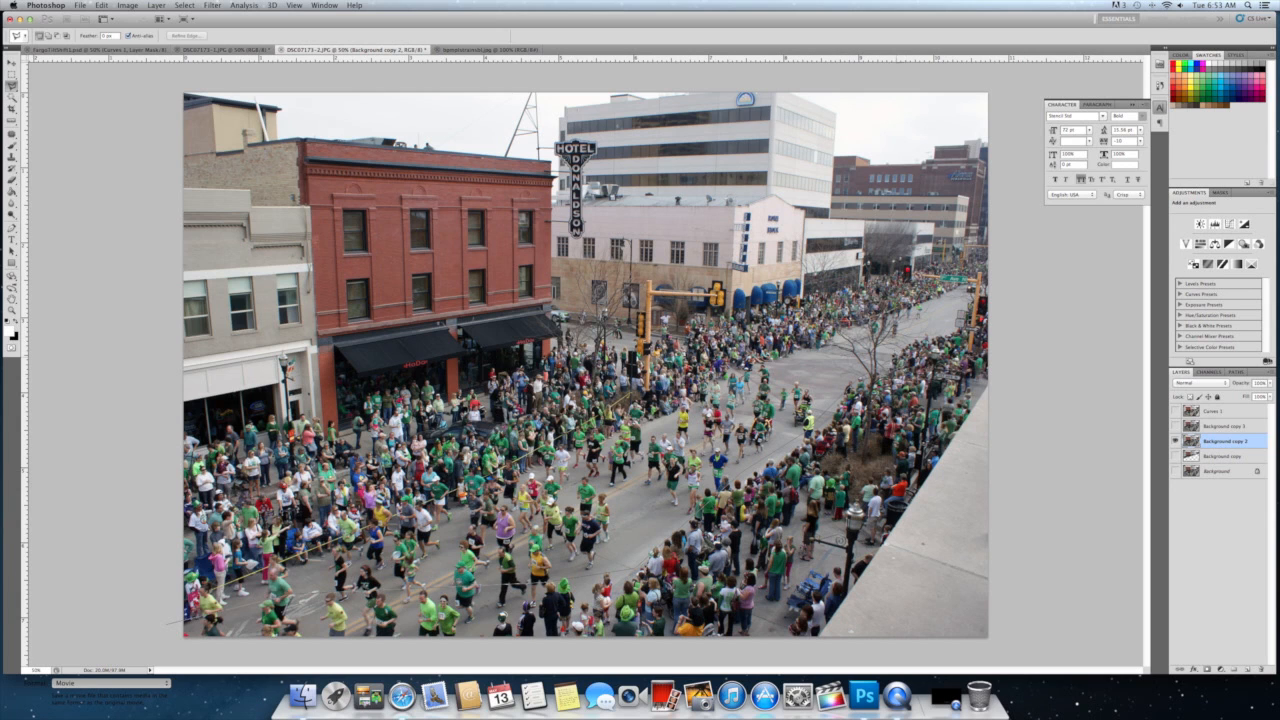
Outline the foreground crowd, lower edge of the street and concrete ledge on Background copy 2 with the Polygonal Lasso
left_click(1024, 367)
left_click(1026, 655)
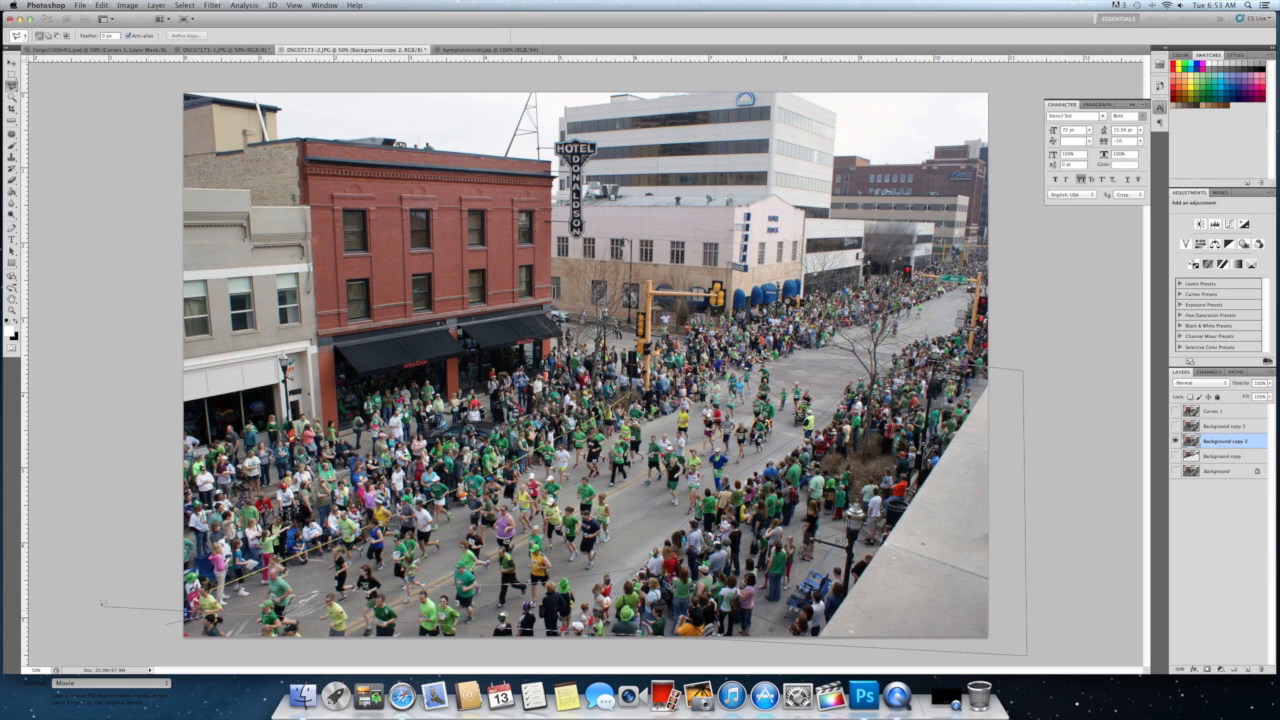
left_click(173, 645)
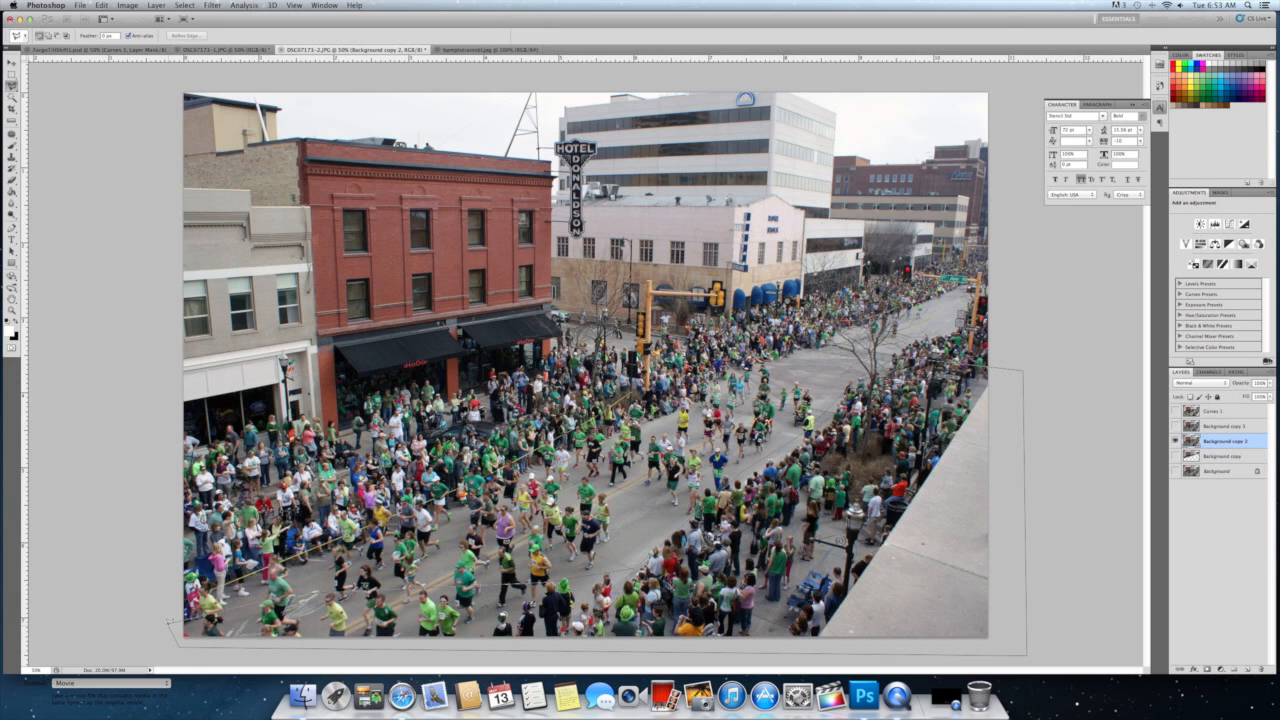
left_click(169, 623)
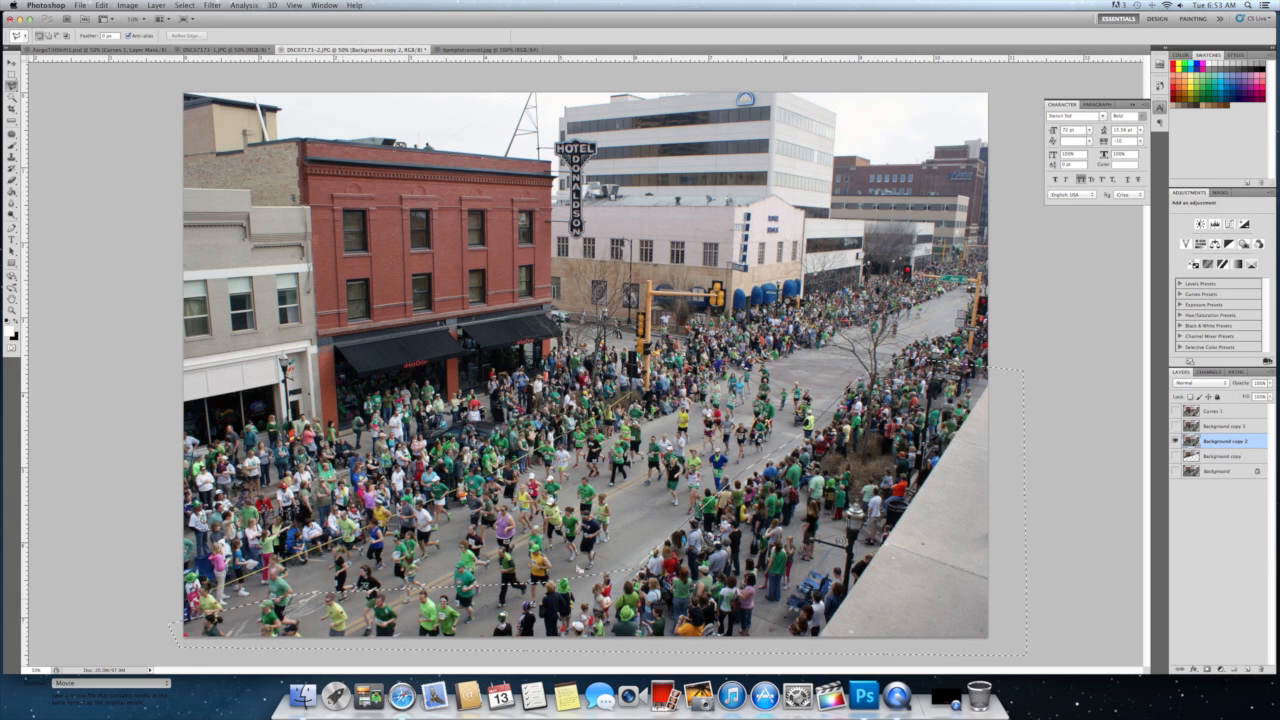
Invert the selection and delete everything outside the outlined foreground on Background copy 2
left_click(185, 6)
left_click(186, 19)
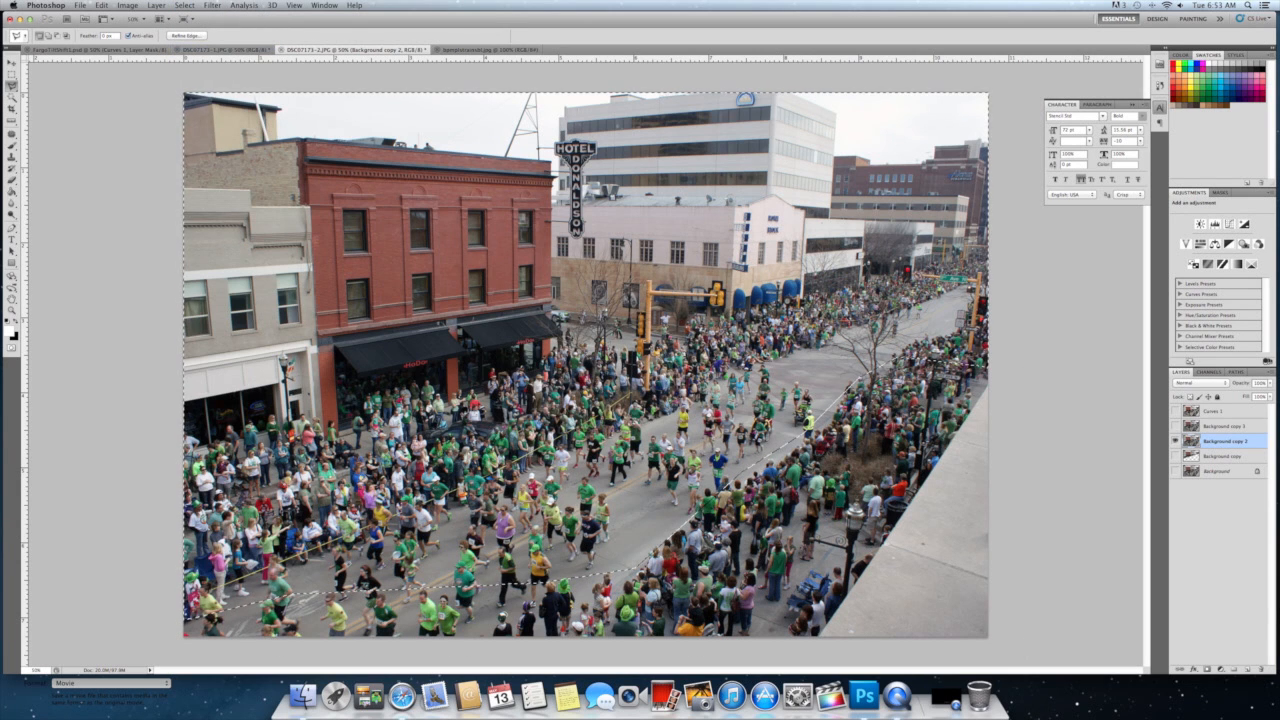
key("Delete")
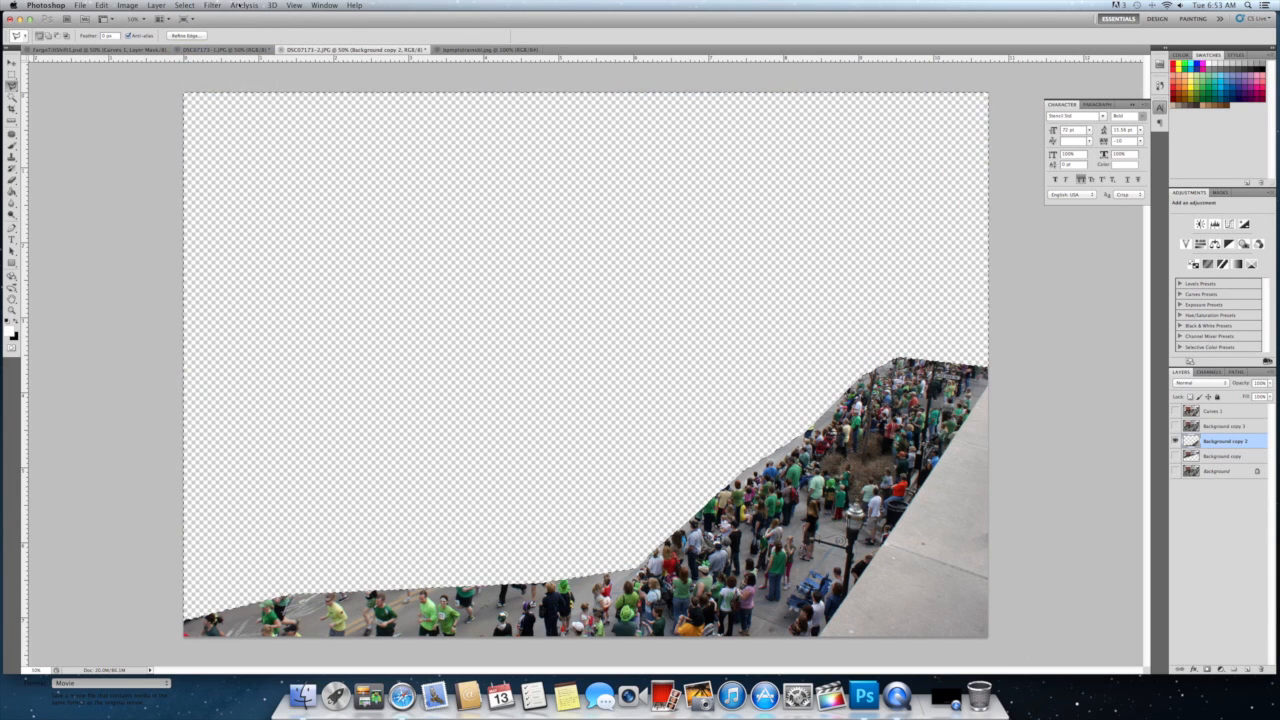
Invert the selection back to the foreground and reapply the last Surface Blur to Background copy 2
left_click(186, 6)
left_click(200, 49)
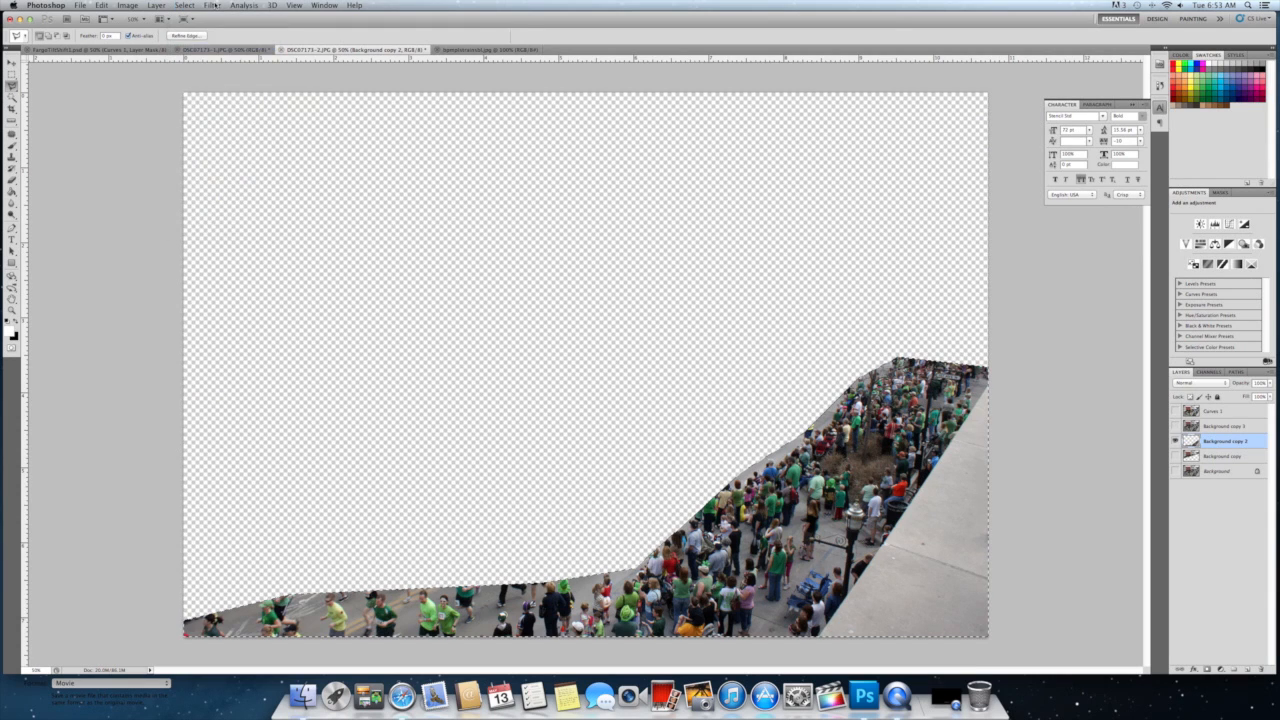
left_click(213, 6)
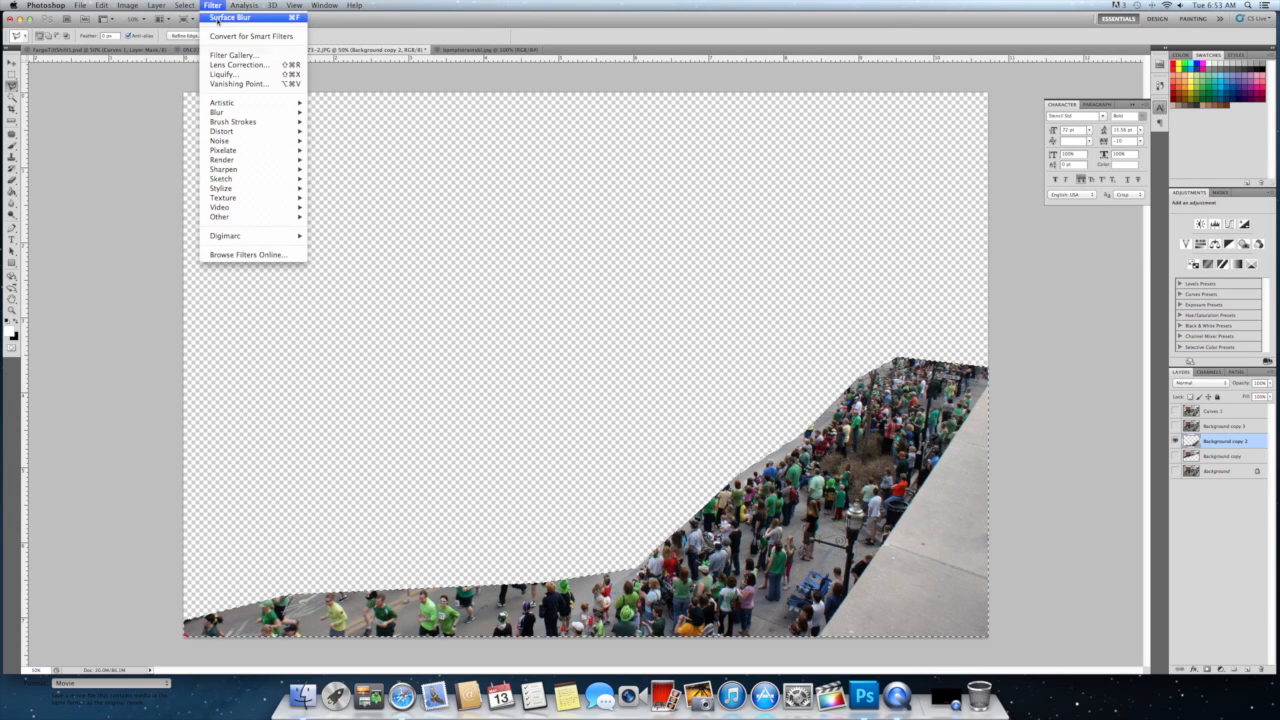
left_click(218, 16)
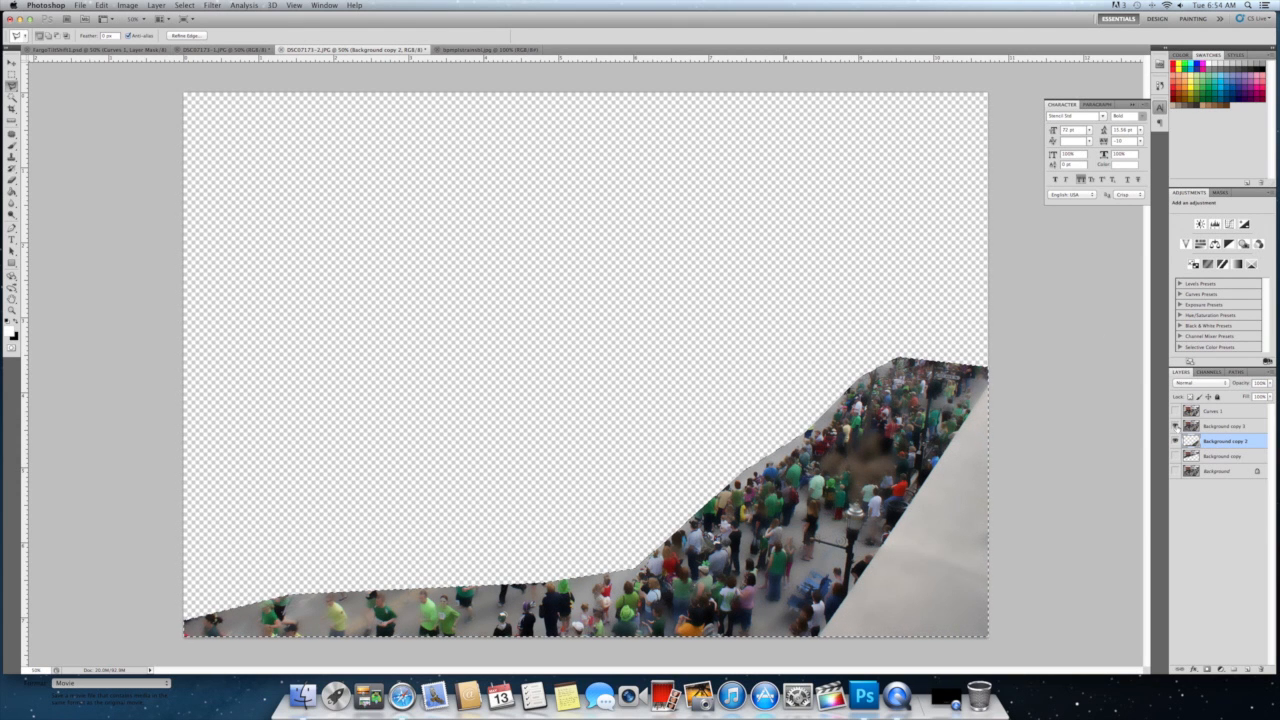
Hide Background copy 2, show Background copy 3, and clear the current selection
left_click(1175, 426)
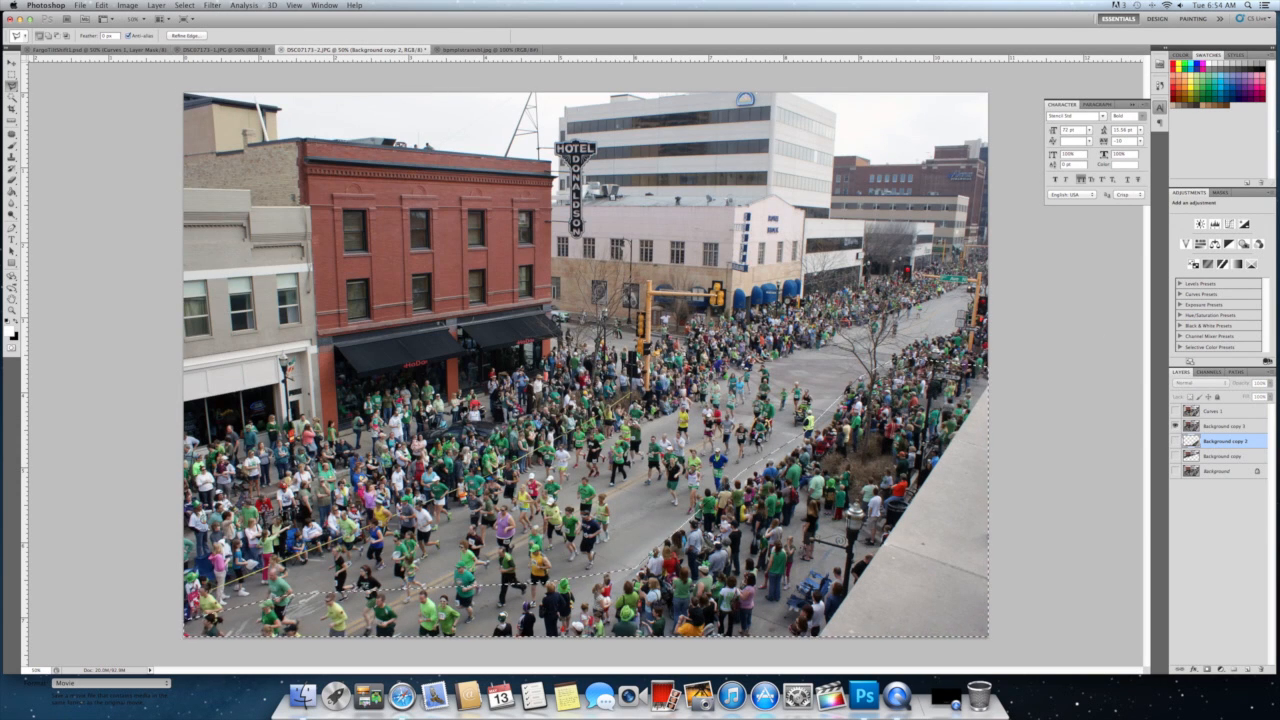
left_click(184, 5)
left_click(193, 45)
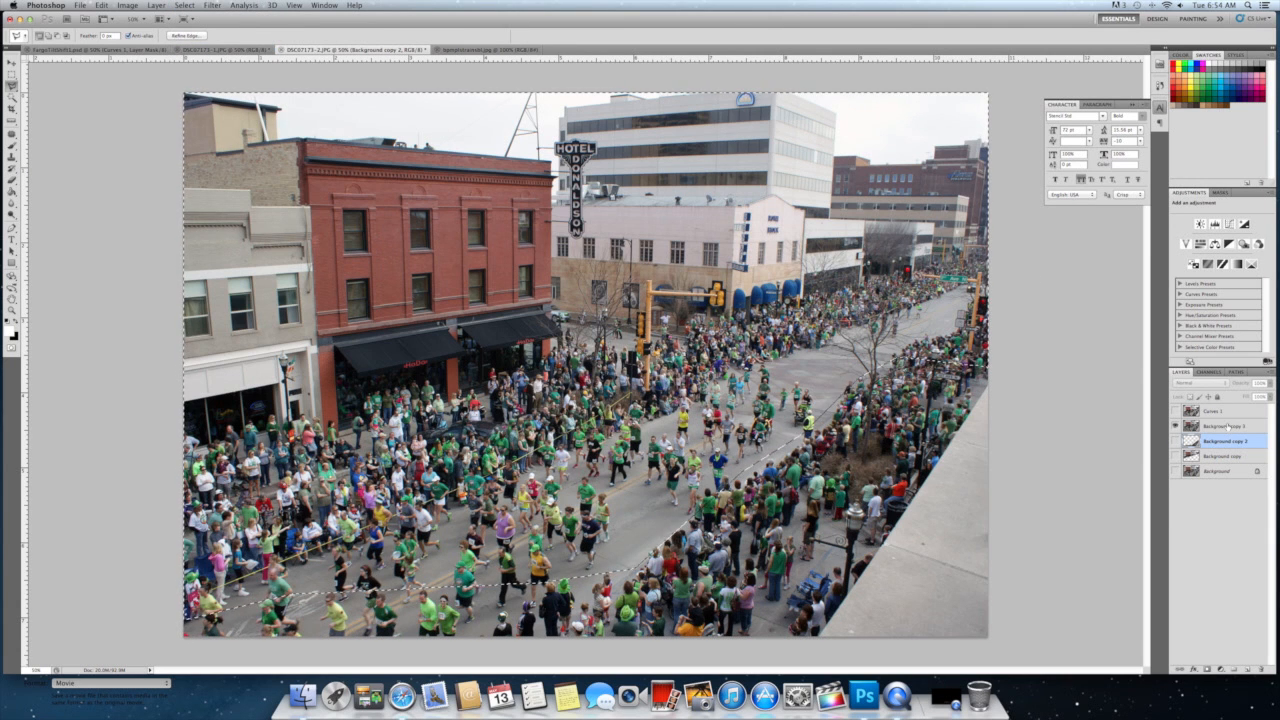
left_click(185, 5)
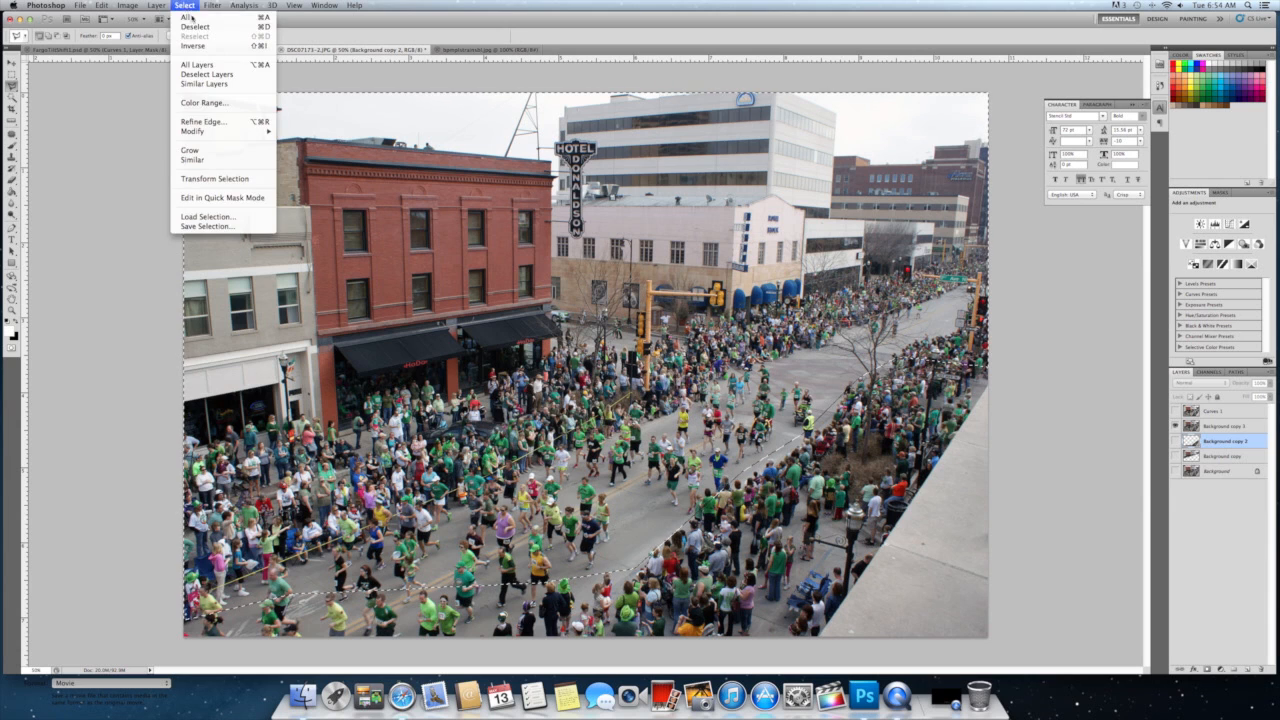
left_click(193, 27)
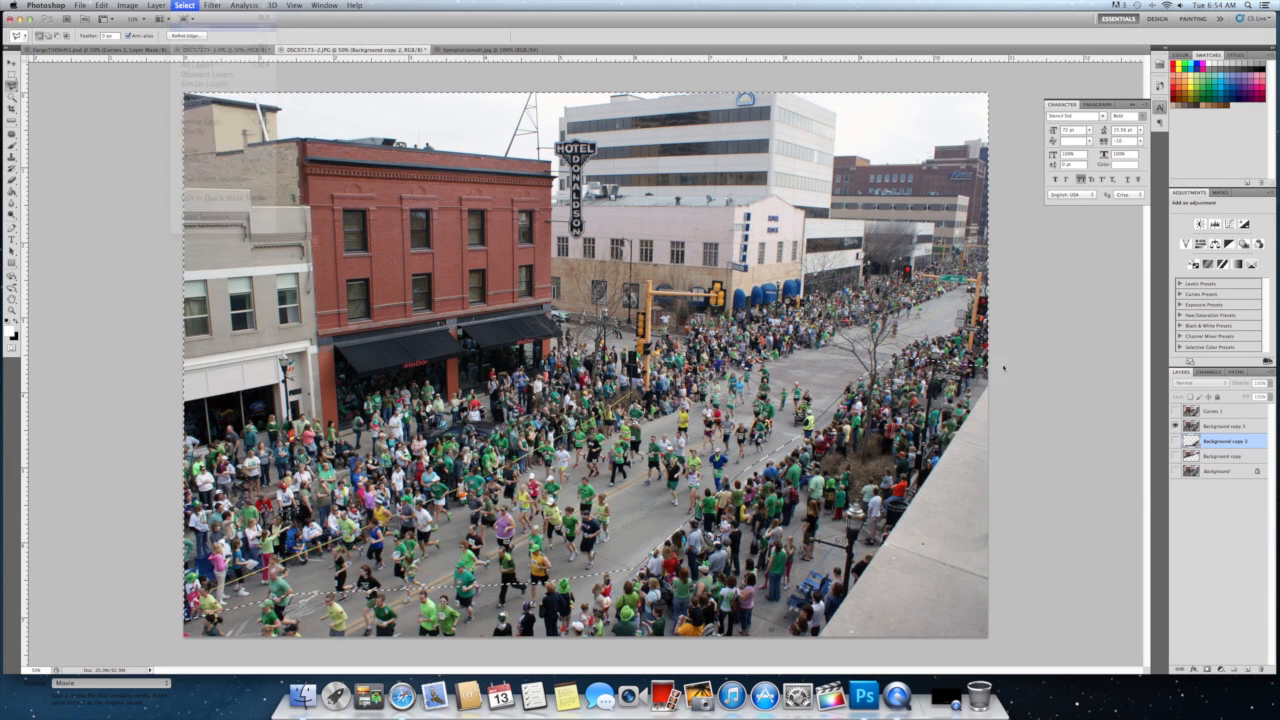
Move Background copy 3 beneath Background copy and apply a Surface Blur to it with radius 8 pixels and threshold 12 levels
left_click(1222, 425)
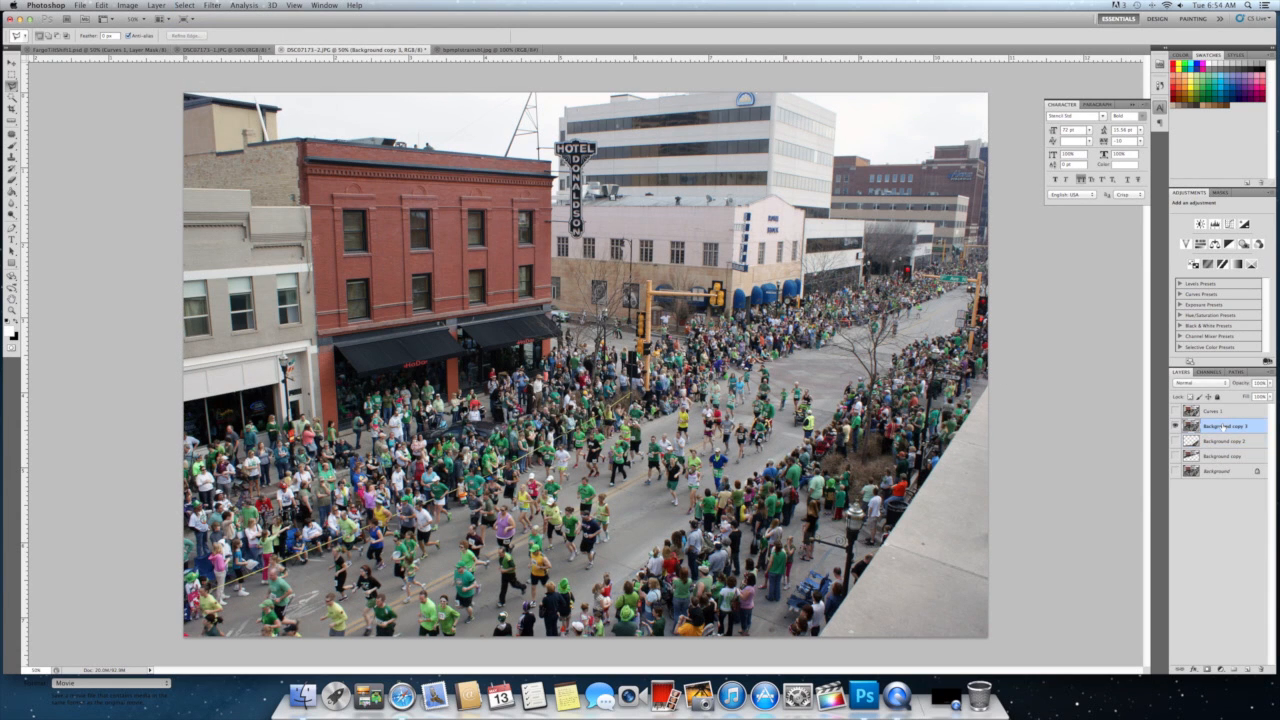
left_click_drag(1222, 450, 1213, 458)
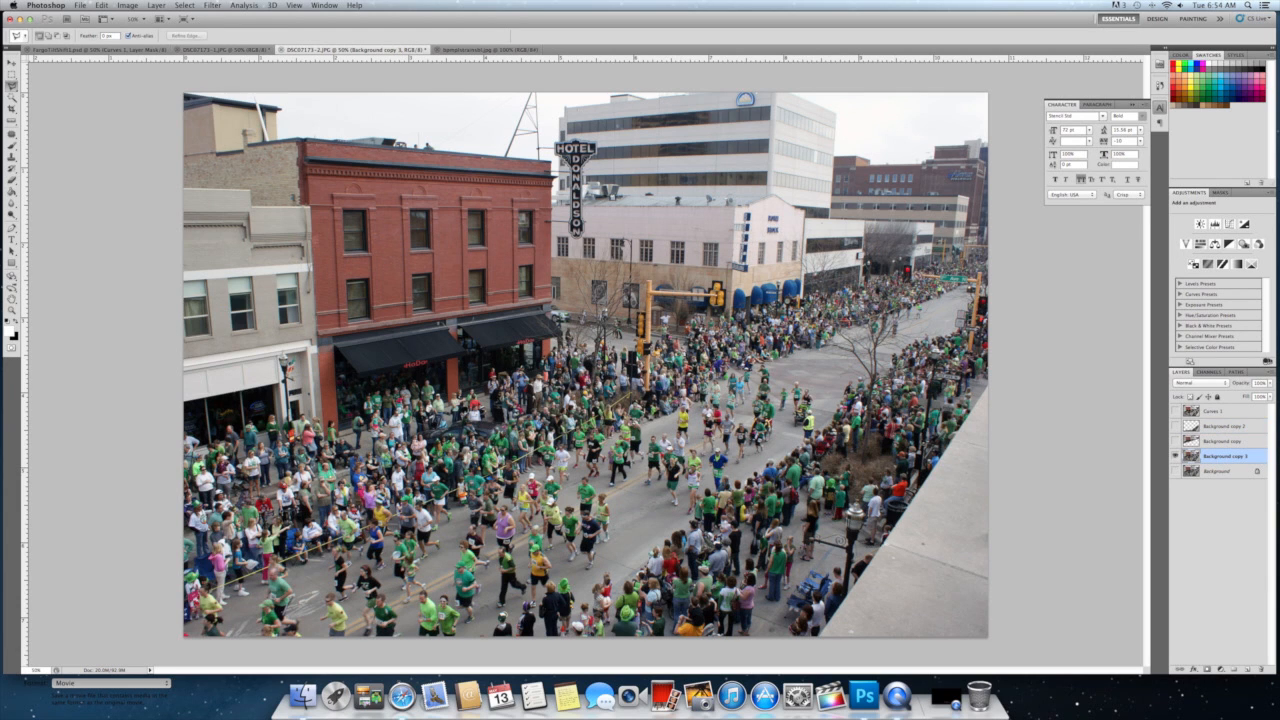
left_click(211, 6)
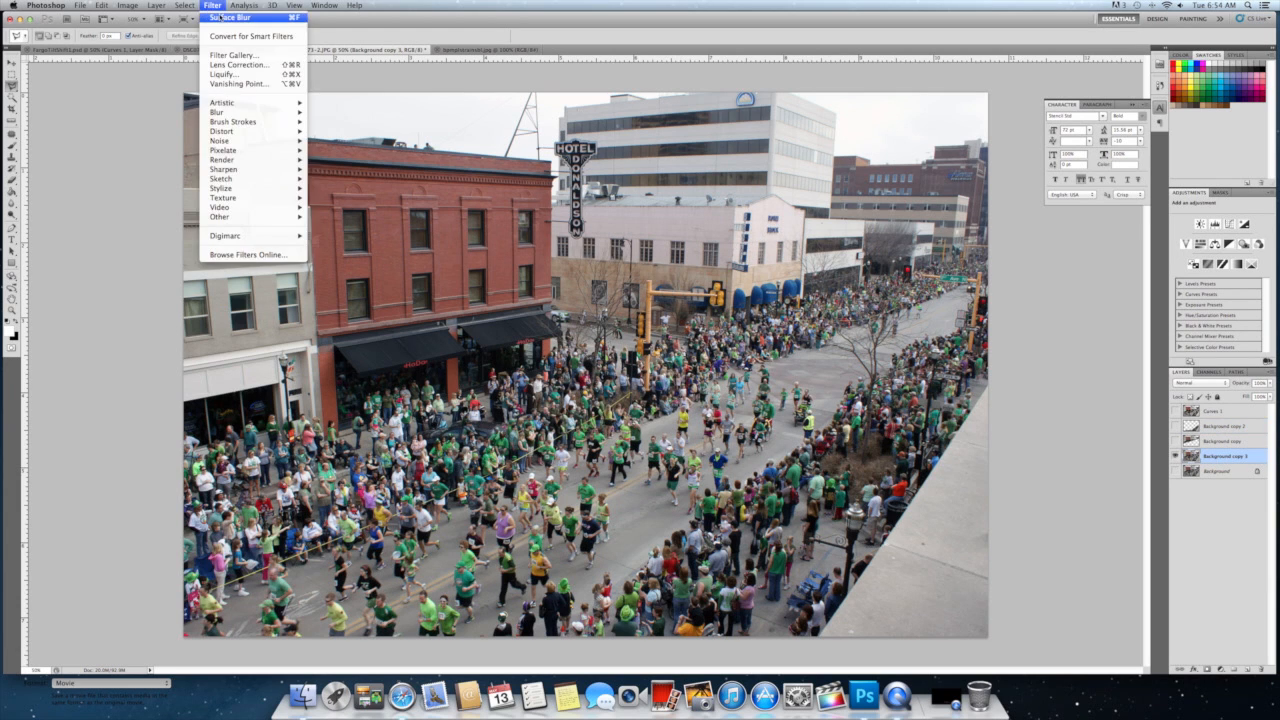
mouse_move(265, 112)
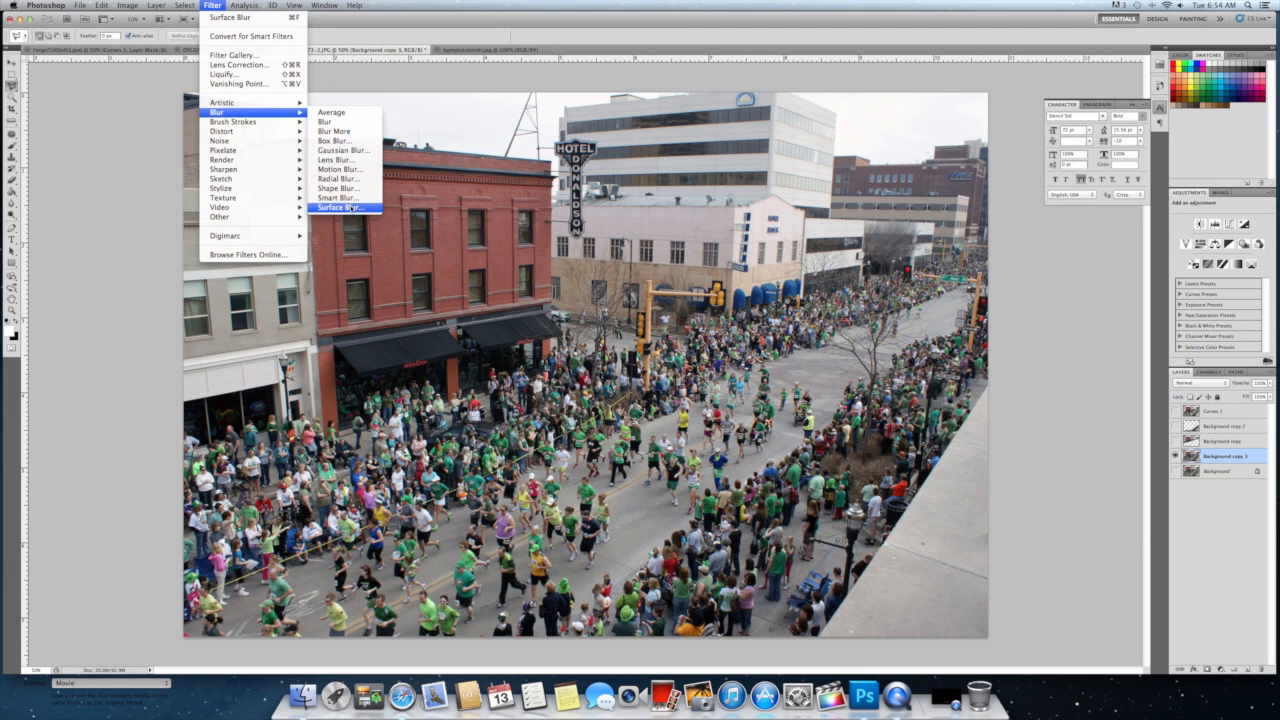
left_click(350, 207)
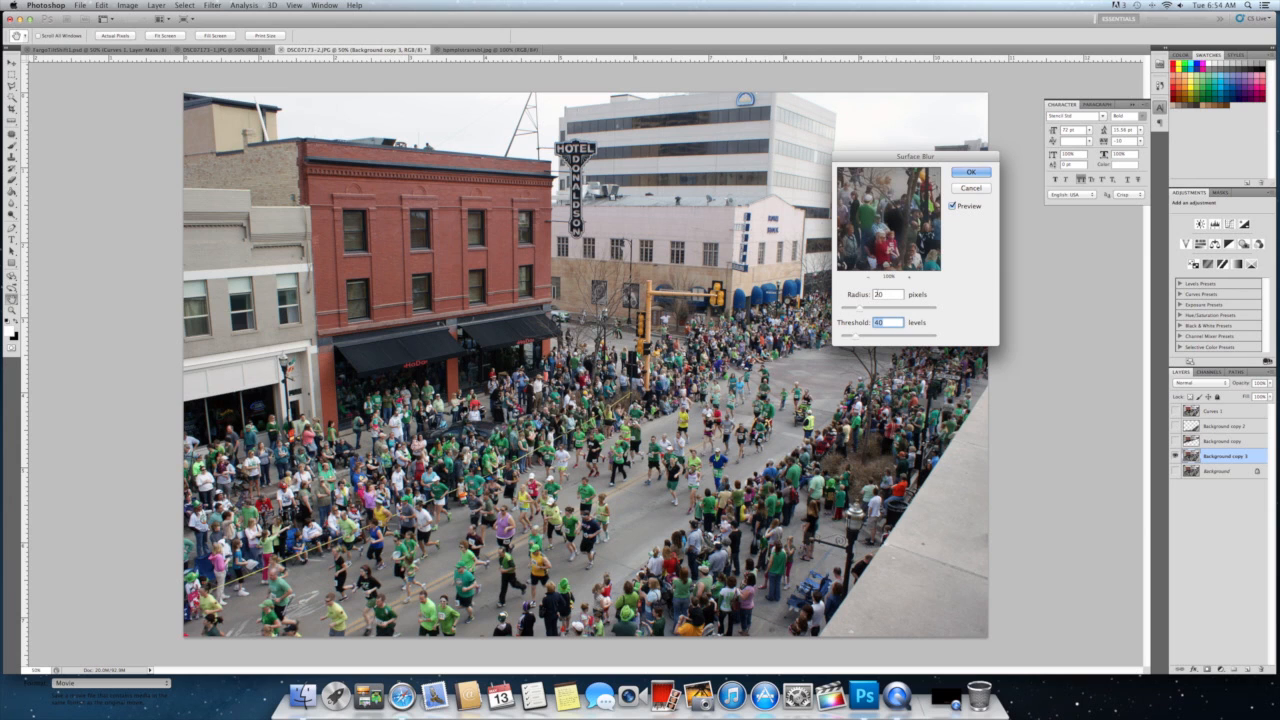
left_click_drag(887, 297, 873, 297)
type("8")
left_click(889, 322)
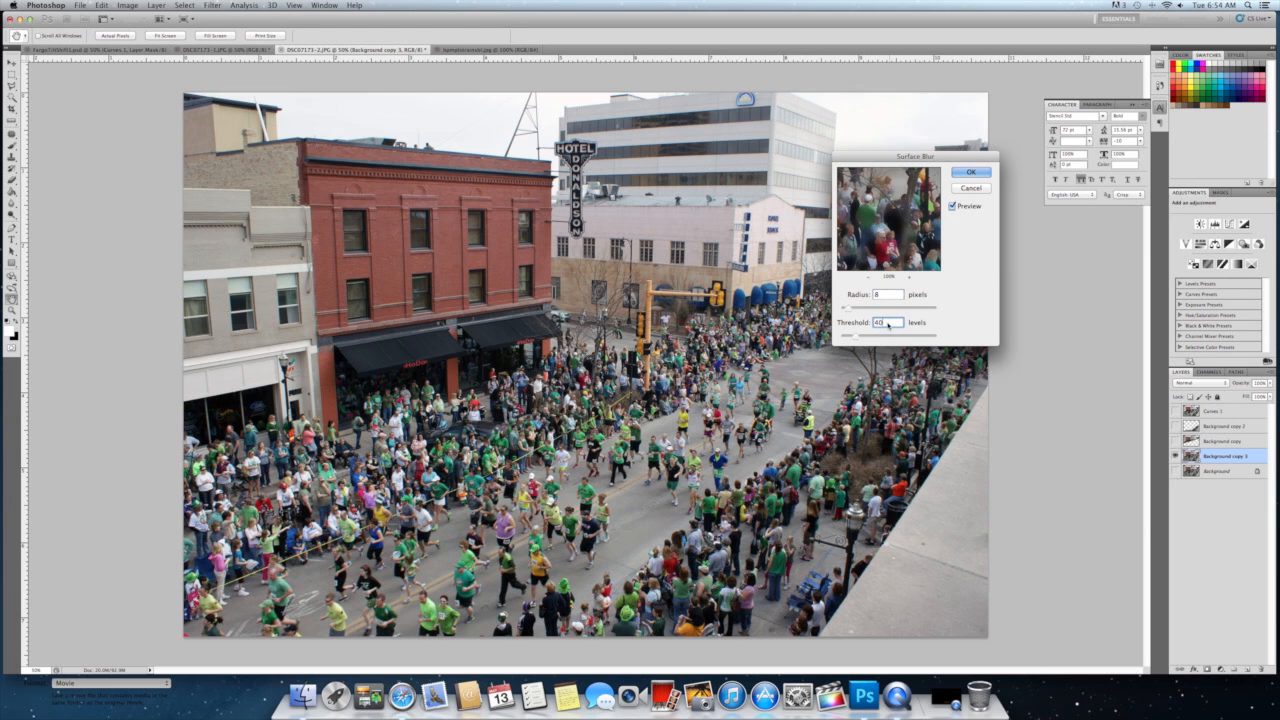
double_click(883, 322)
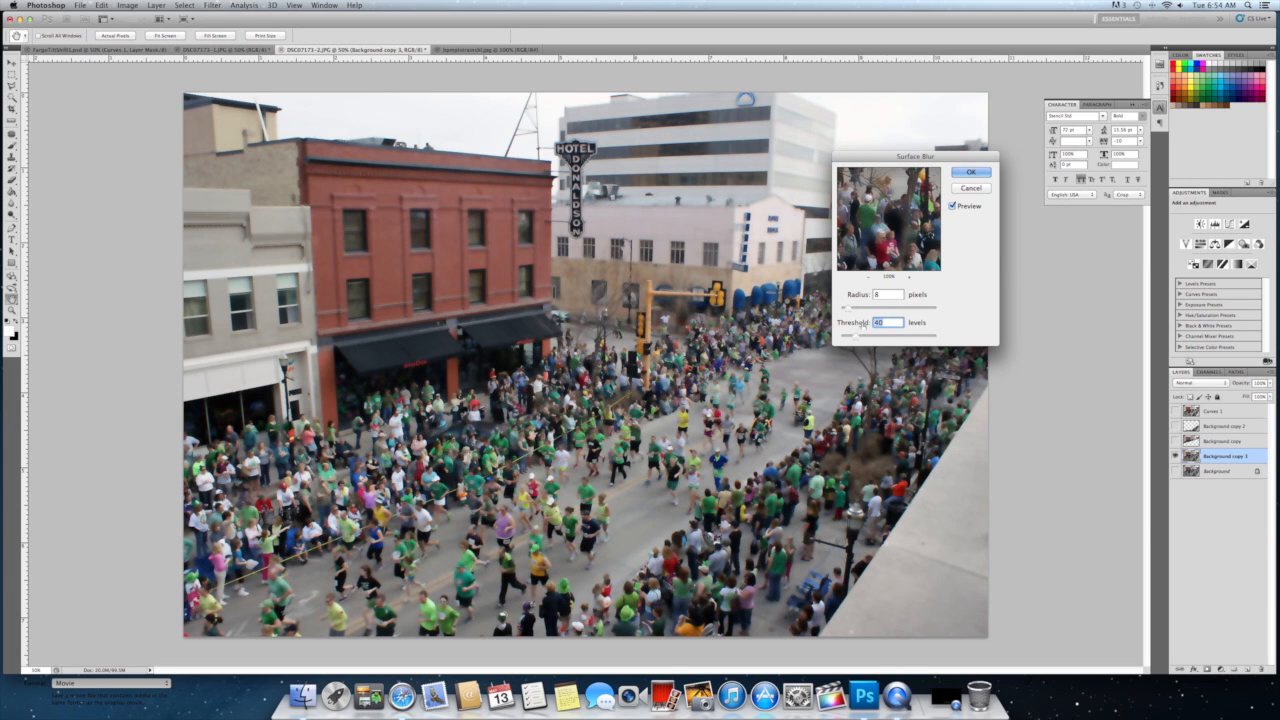
type("12")
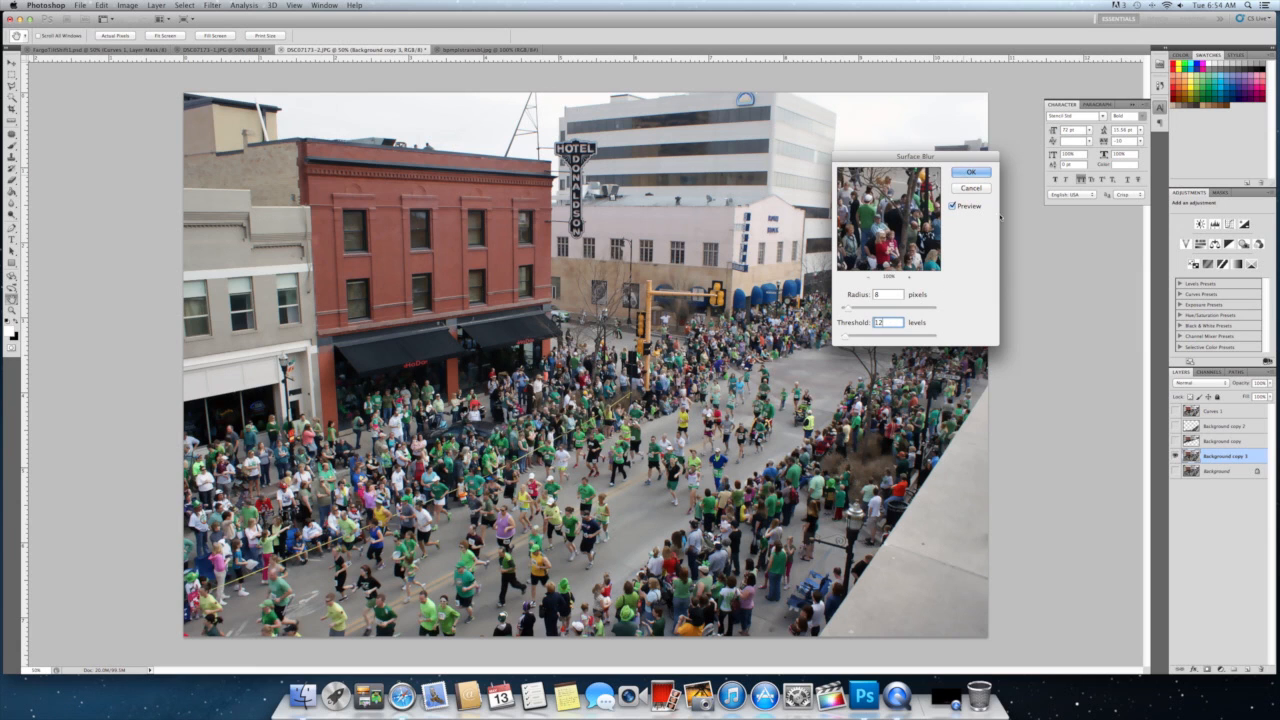
key("Return")
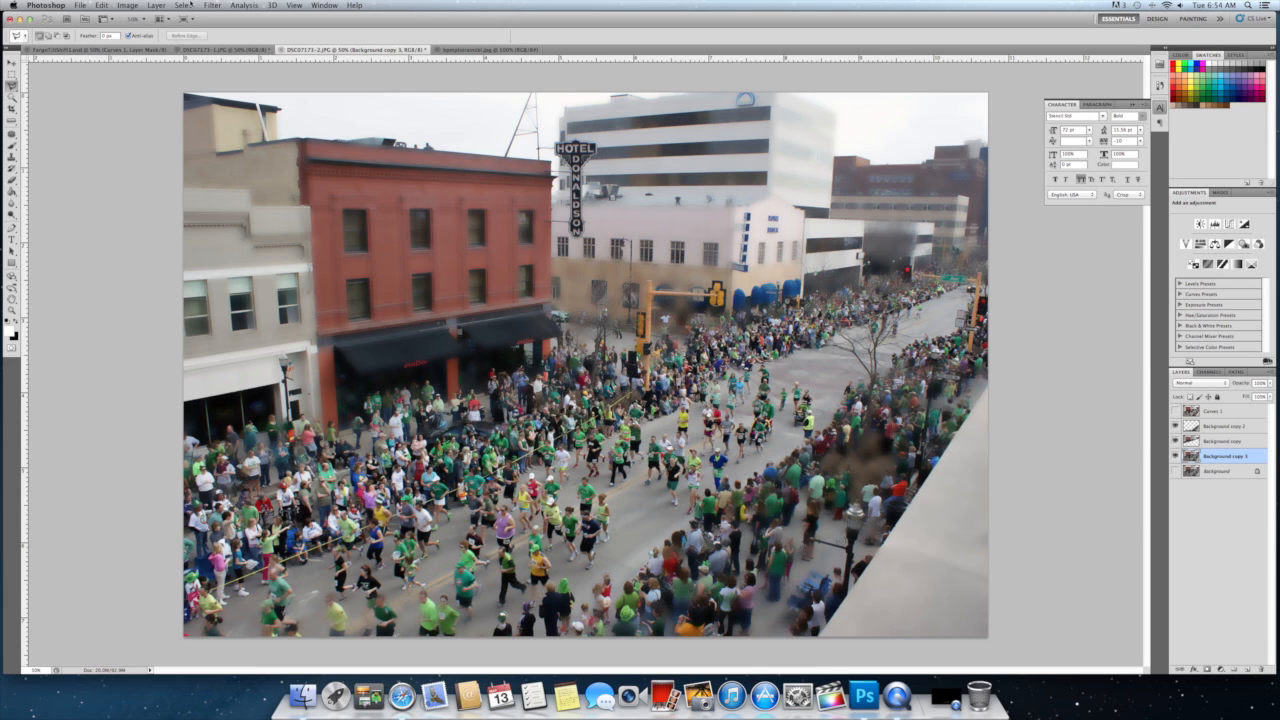
Show Background copy 2 and Background copy together with Background copy 3, and merge the visible layers
left_click(156, 5)
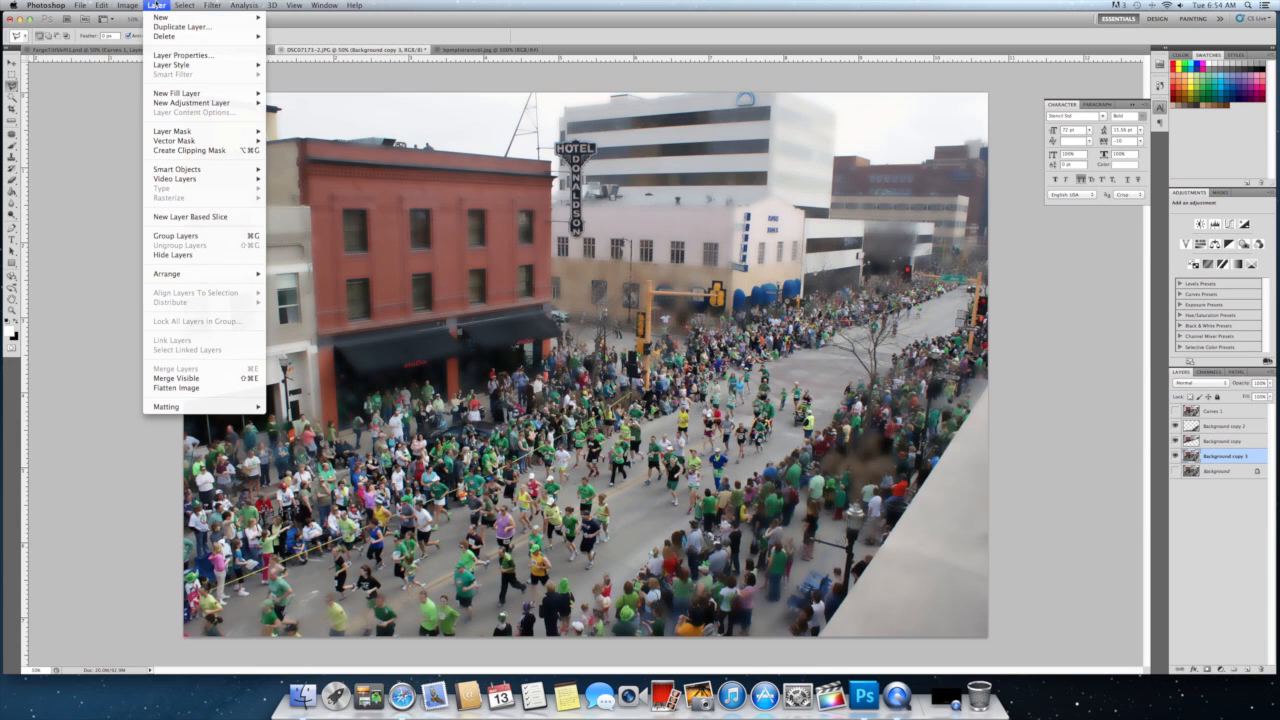
left_click(178, 378)
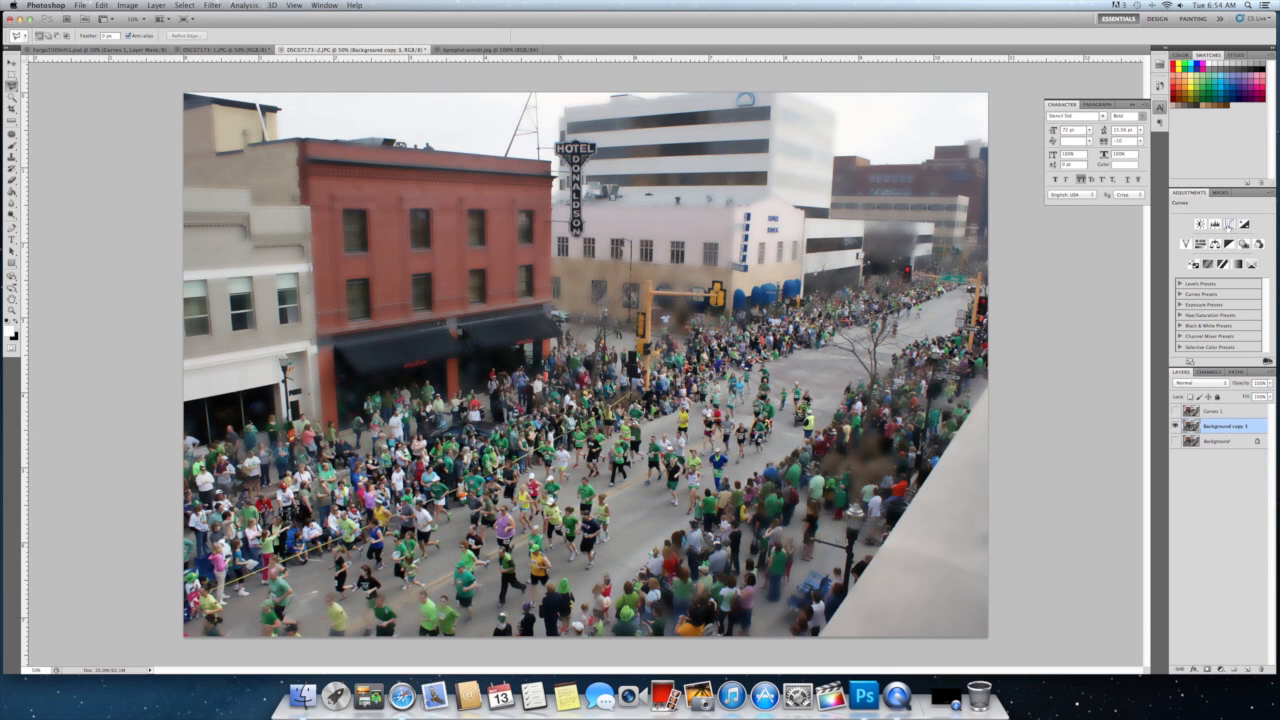
Add a Curves adjustment layer above the merged photo and shape a gentle S-curve that brightens the highlights and darkens the shadows
left_click(1228, 226)
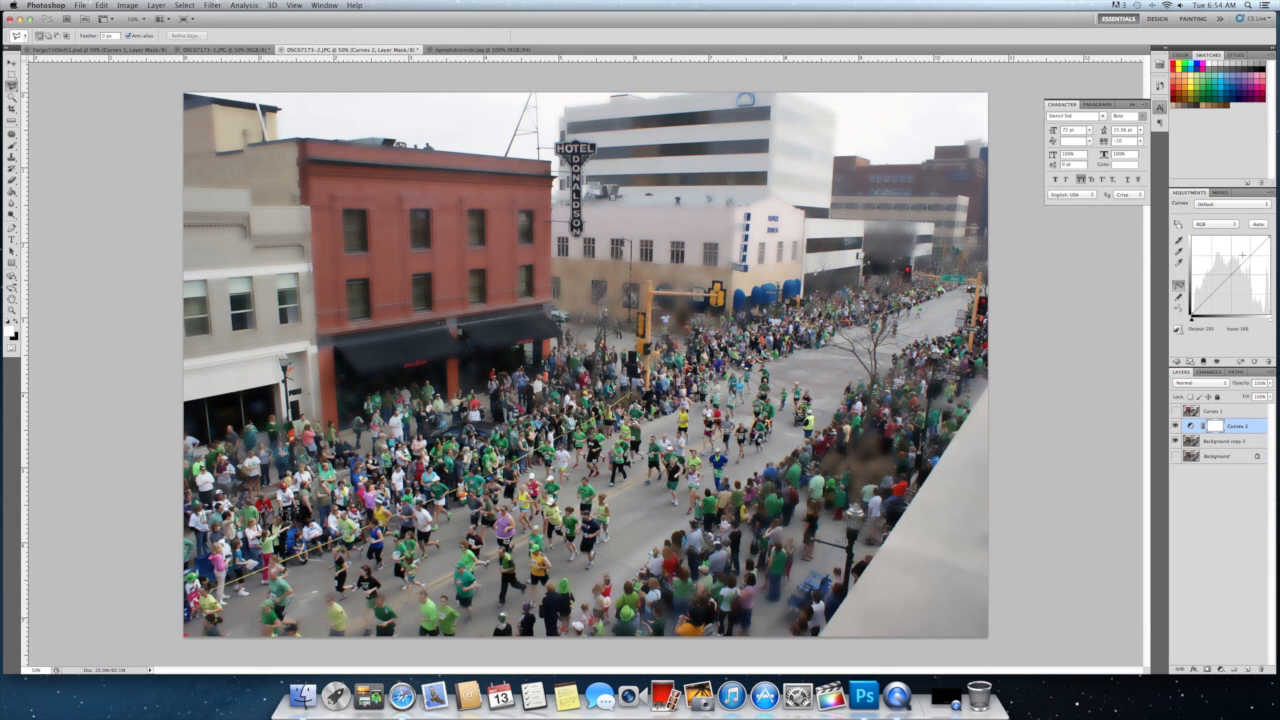
left_click(1242, 256)
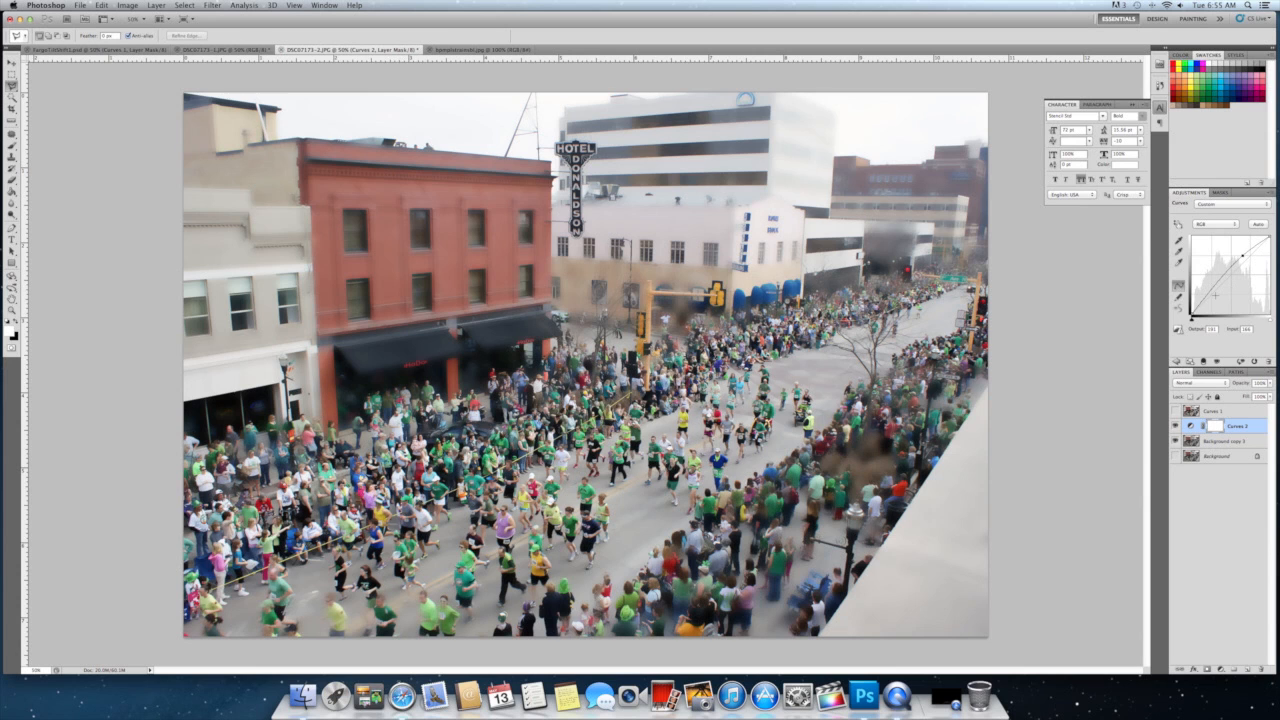
left_click_drag(1216, 294, 1217, 297)
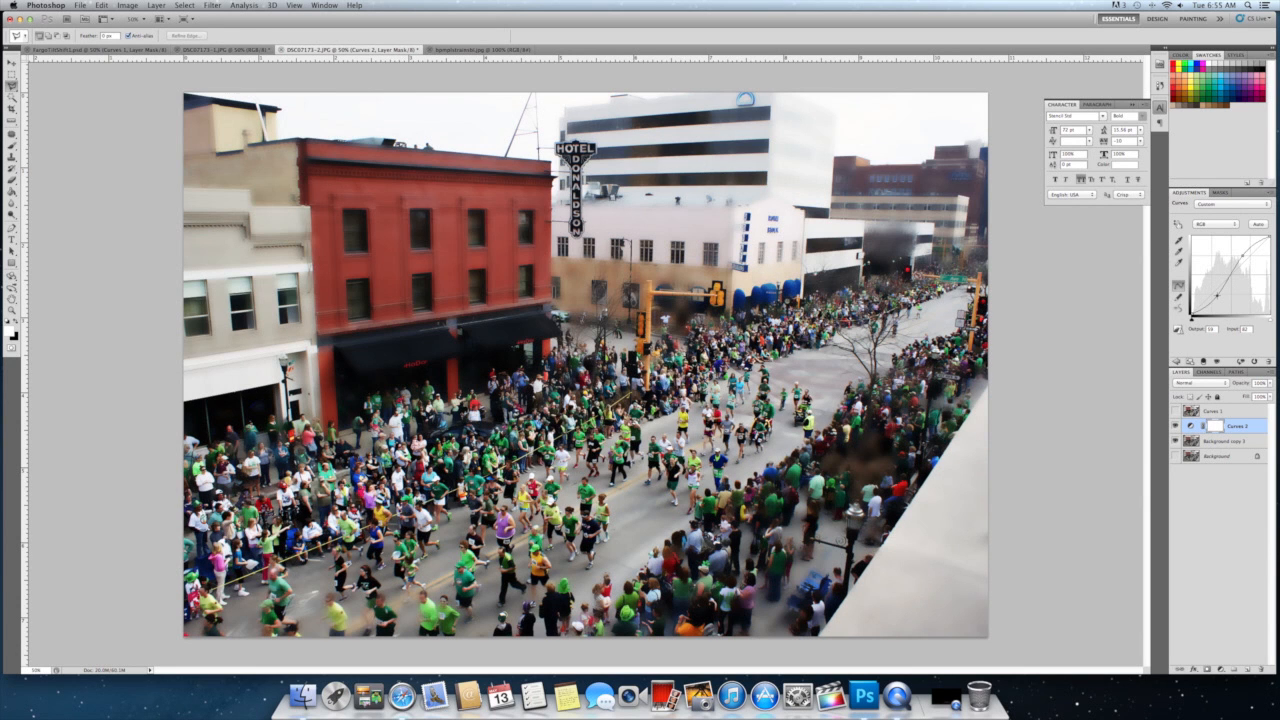